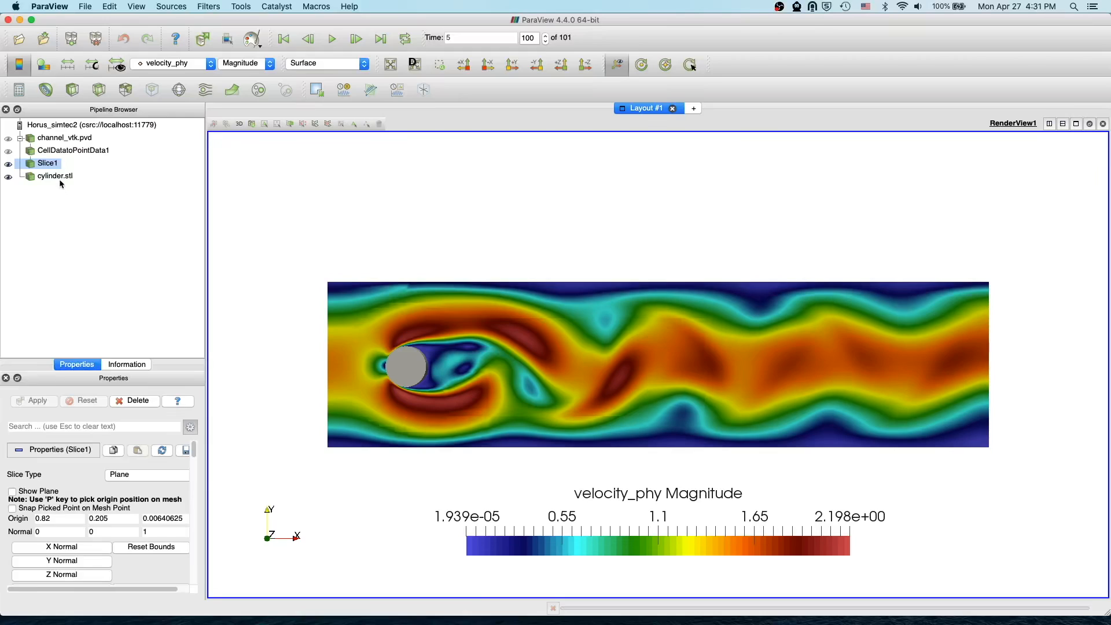
- Add a Calculator filter to Slice1, keep it on point data, and name its result array velMag
left_click(18, 92)
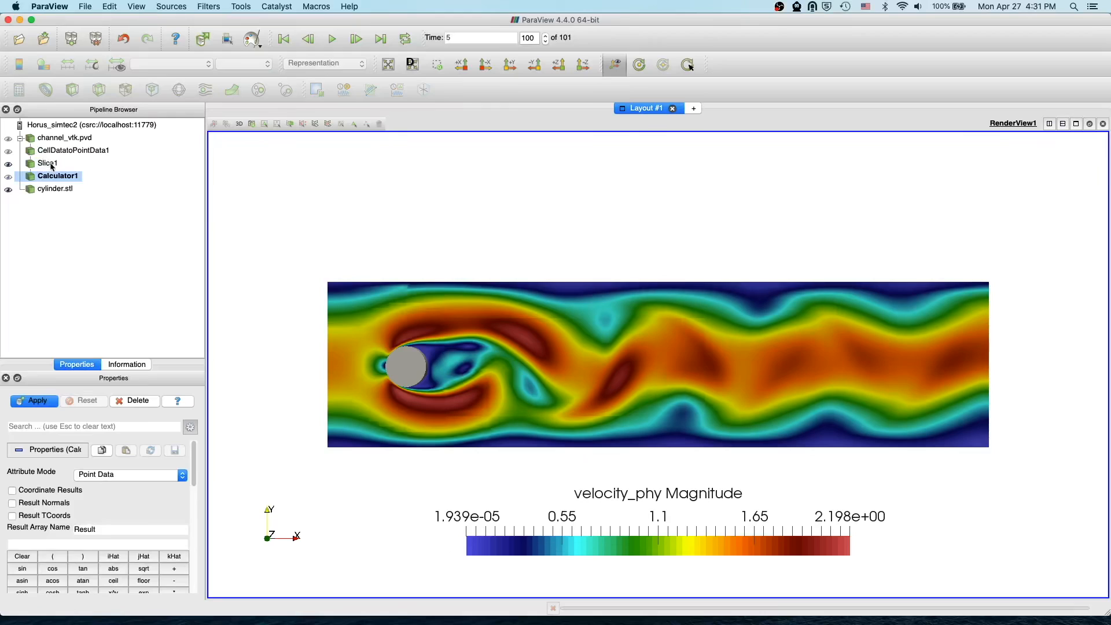
left_click(100, 477)
left_click(97, 478)
left_click(98, 478)
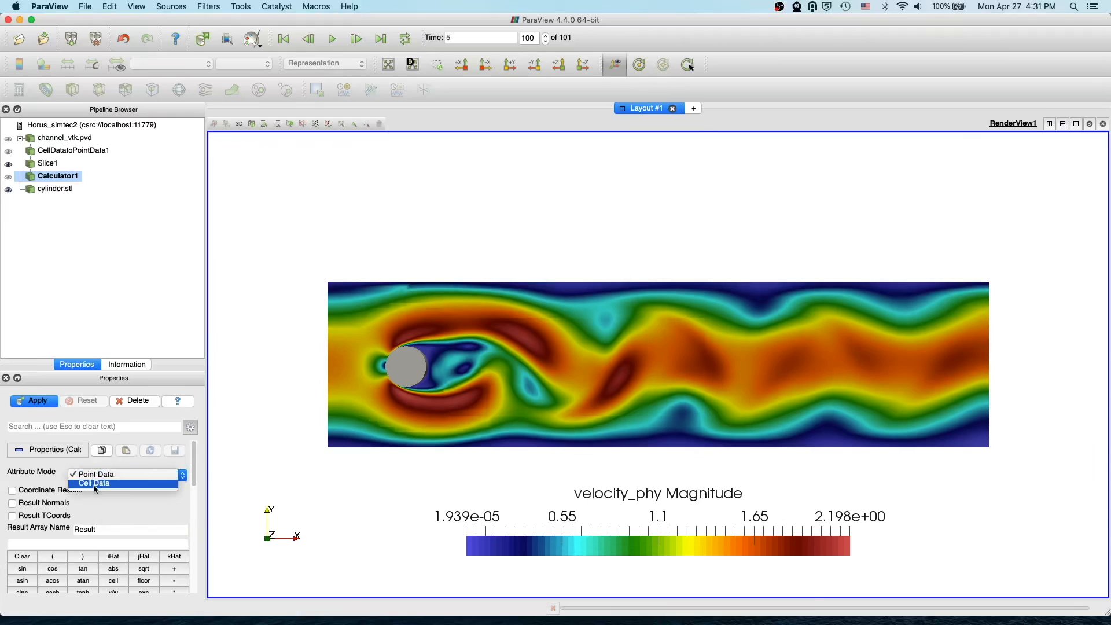
left_click(58, 468)
left_click_drag(109, 527, 2, 527)
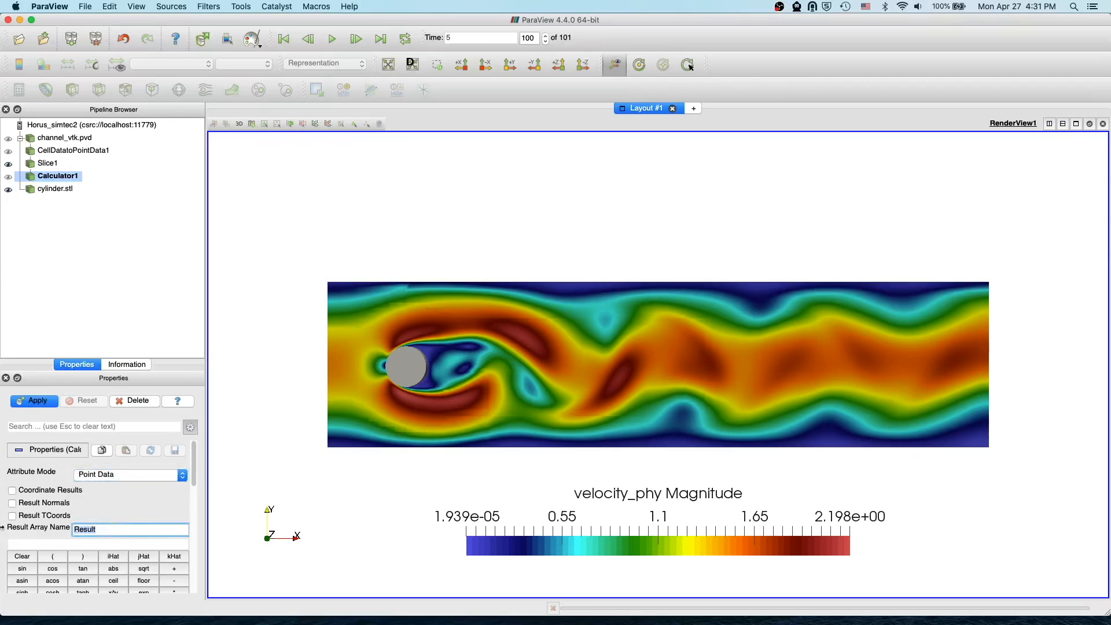
type("velMag")
- Apply the calculator expression mag(velocity_phy) and place the velMag colour legend horizontally below the channel slice
left_click_drag(192, 476, 192, 477)
scroll(192, 480, "down", 5)
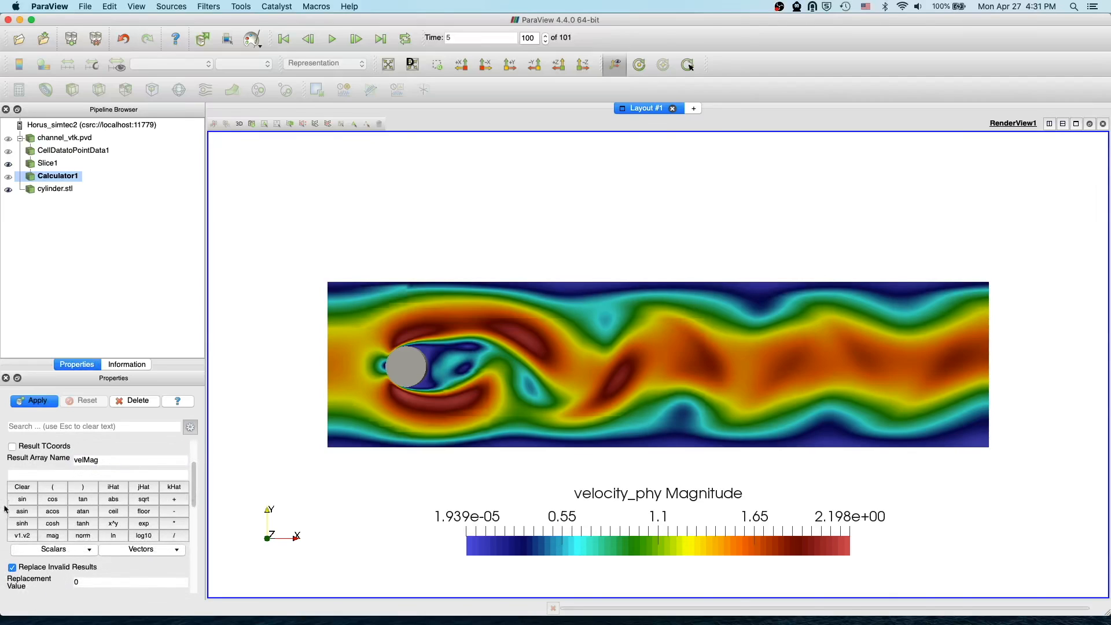
left_click(51, 535)
left_click(56, 488)
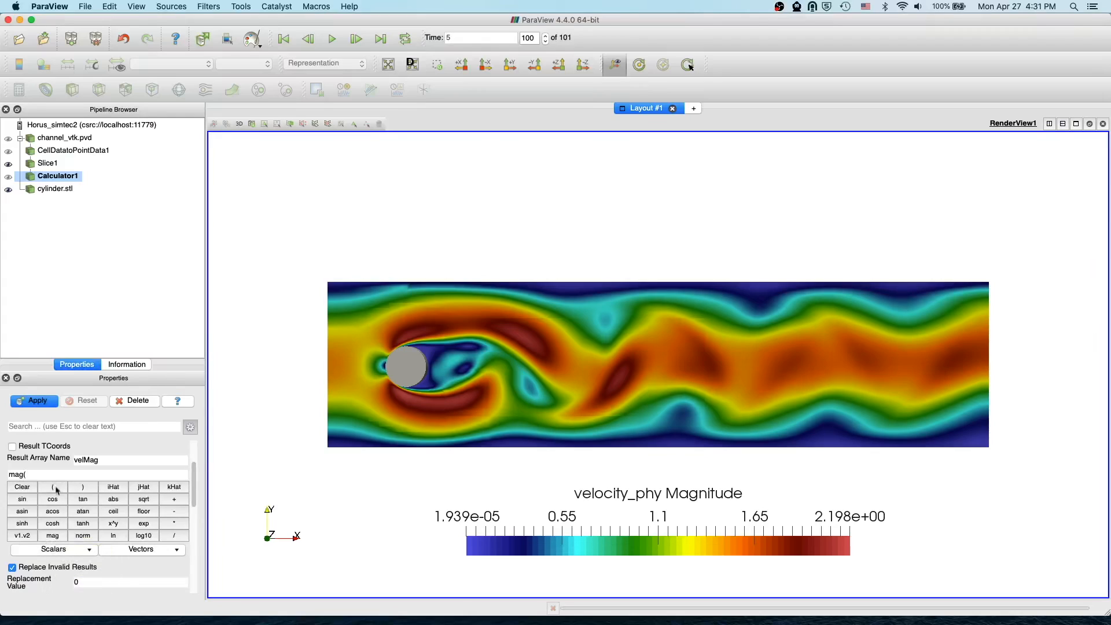
left_click(70, 551)
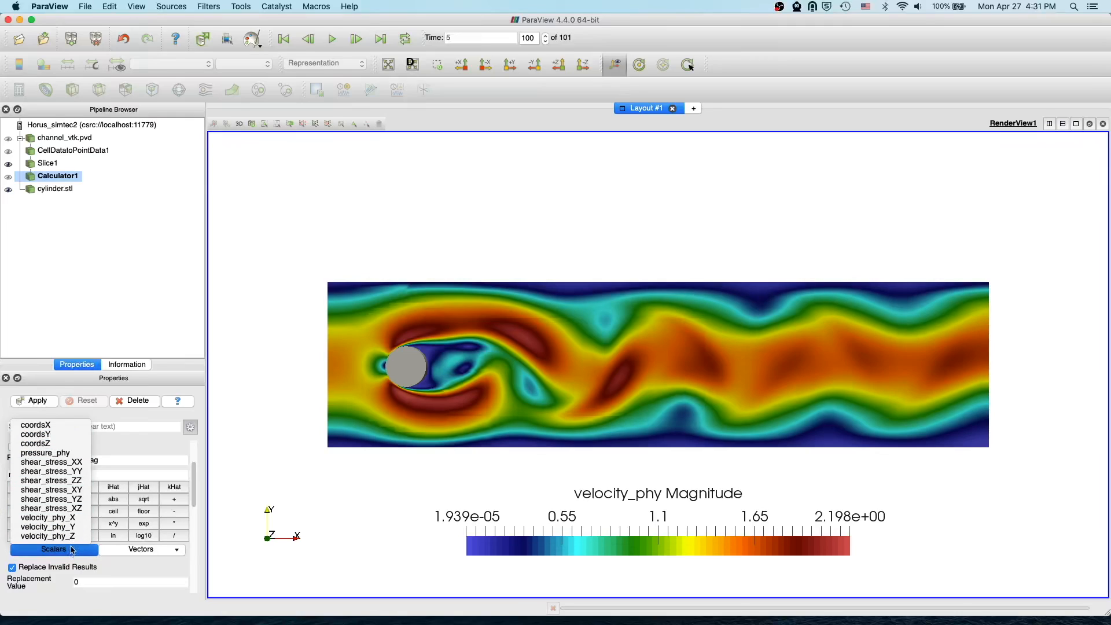
left_click(71, 554)
left_click(136, 553)
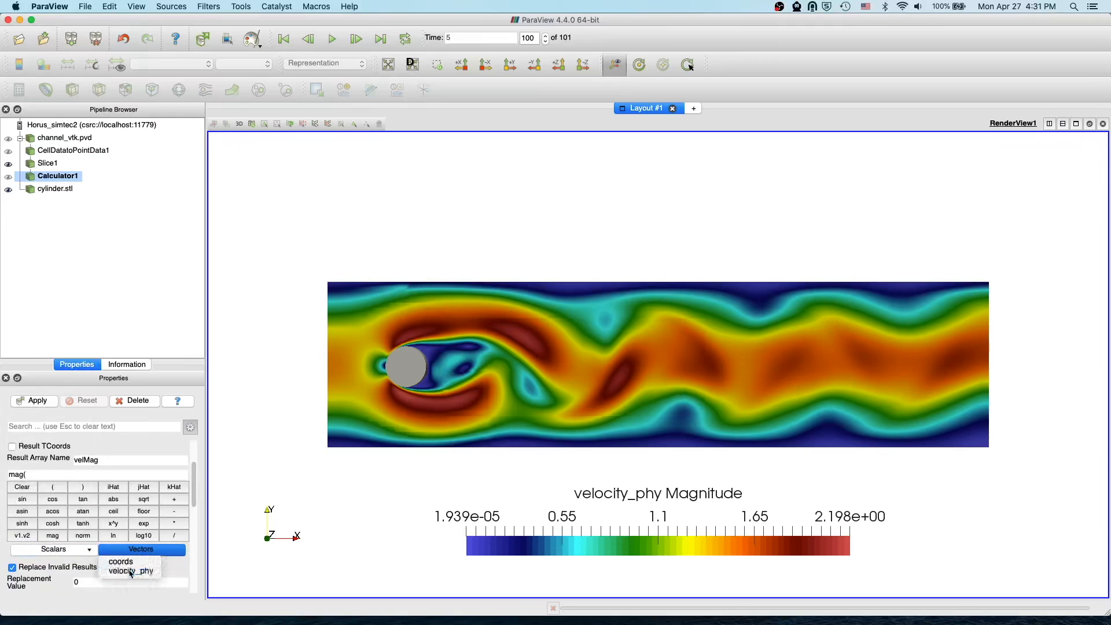
left_click(131, 571)
left_click(83, 486)
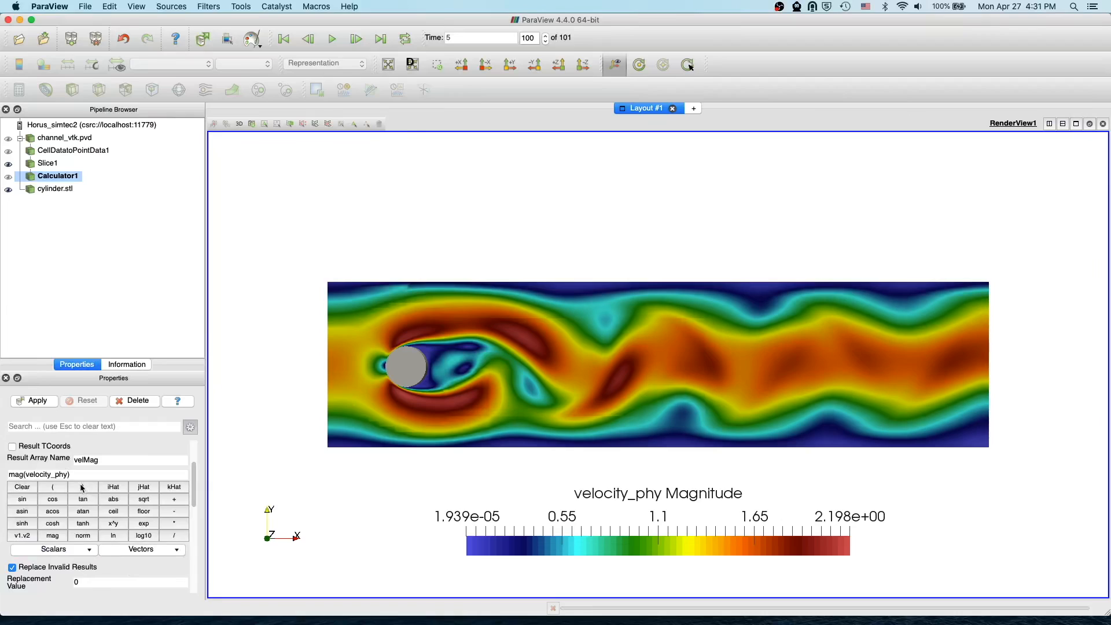
left_click(39, 401)
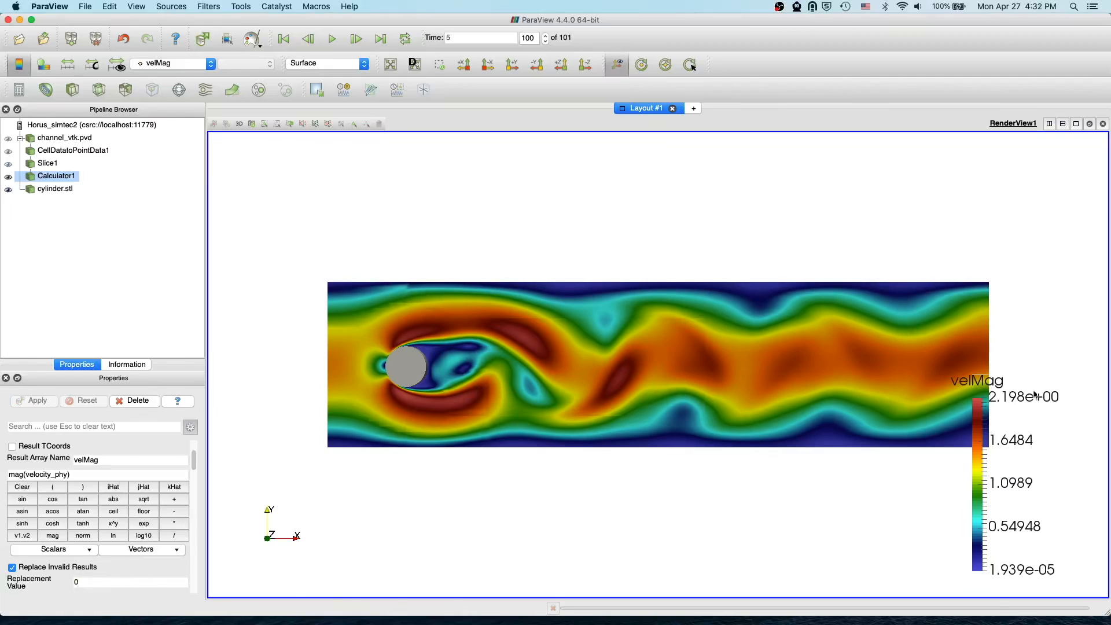
left_click_drag(982, 450, 633, 505)
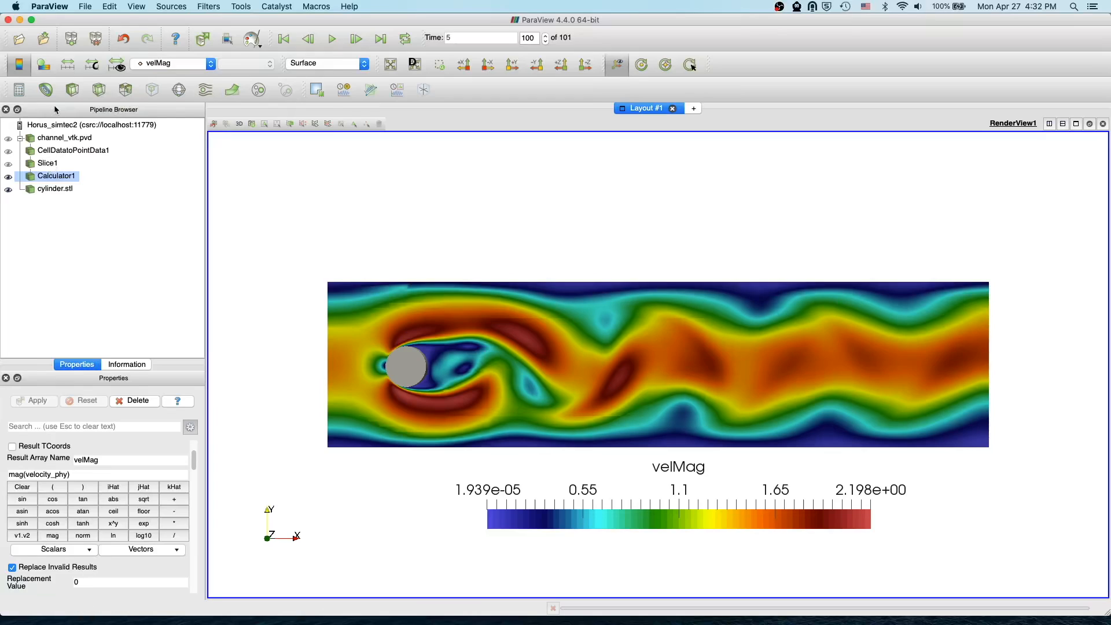
- Add a Python Calculator filter to Slice1
left_click(44, 164)
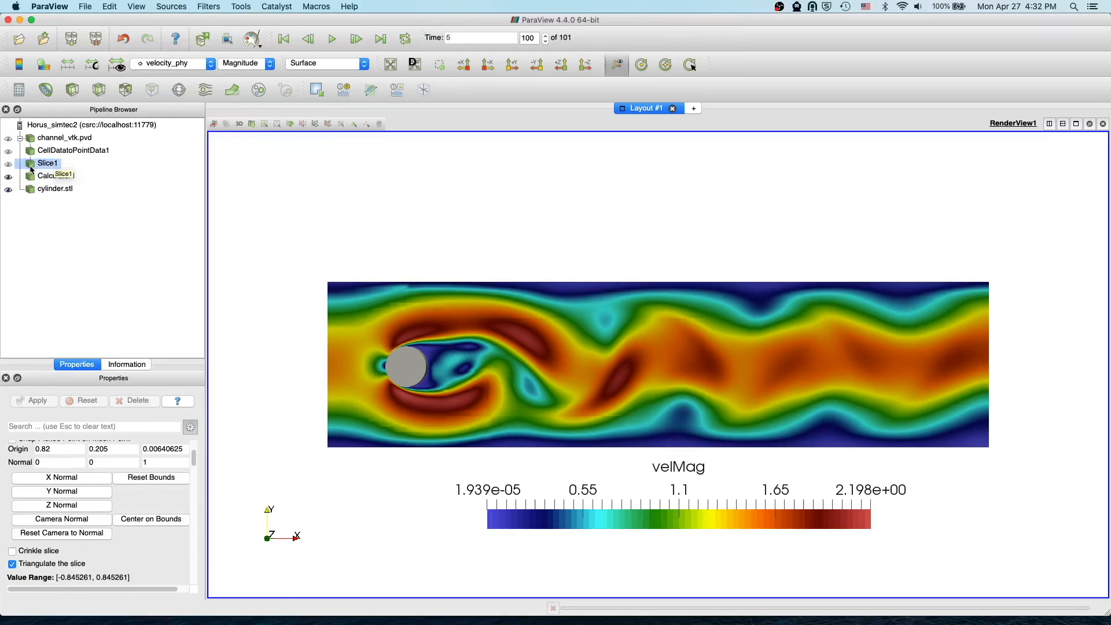
left_click(208, 7)
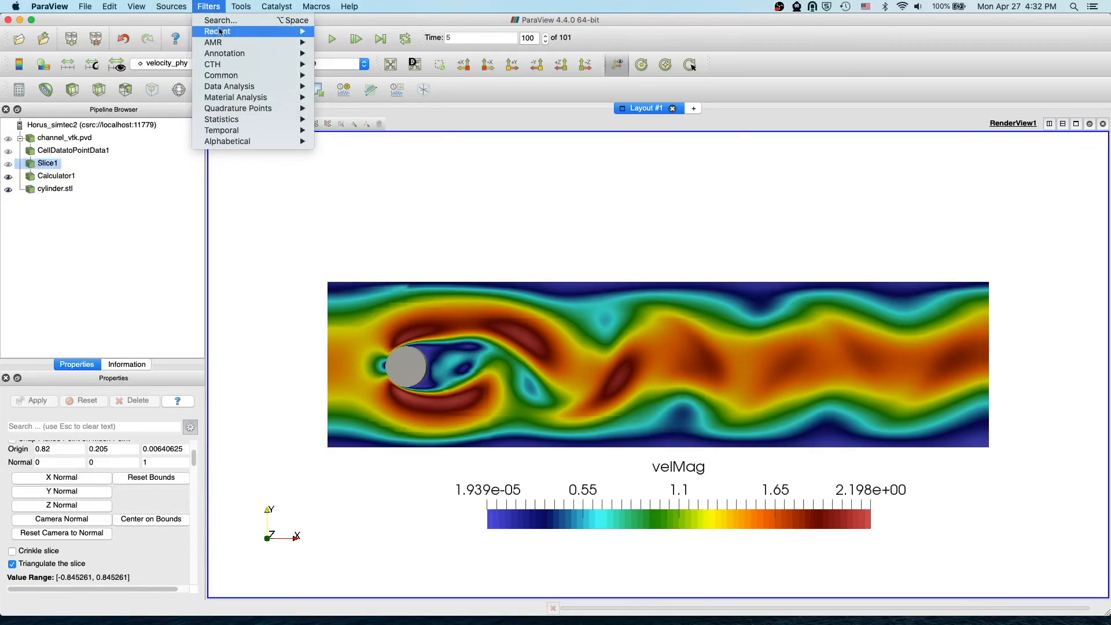
mouse_move(243, 142)
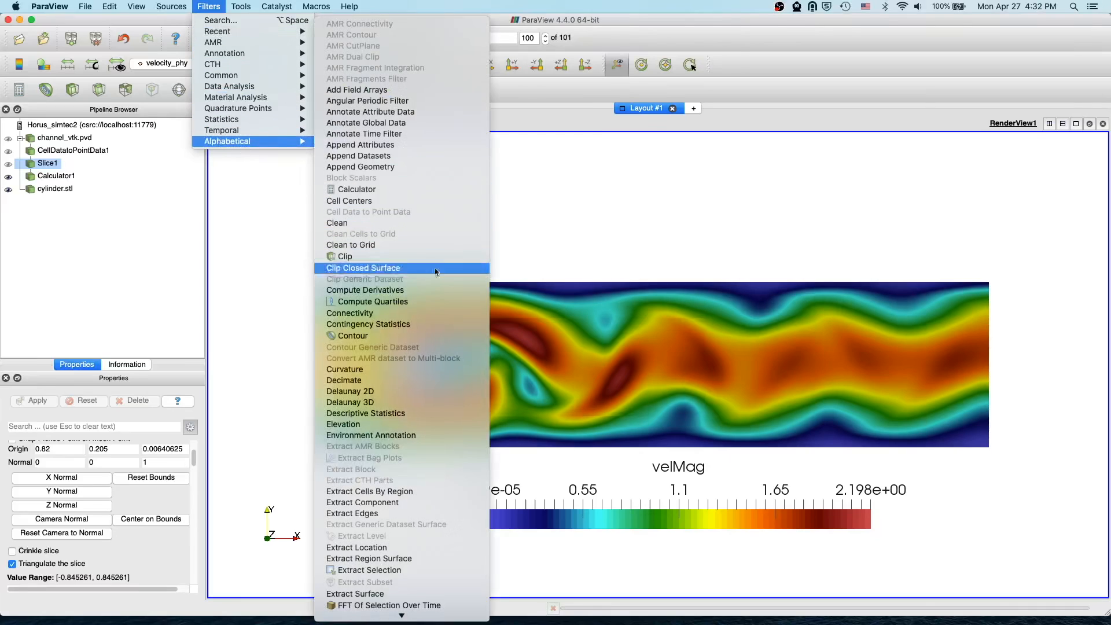
scroll(415, 459, "down", 8)
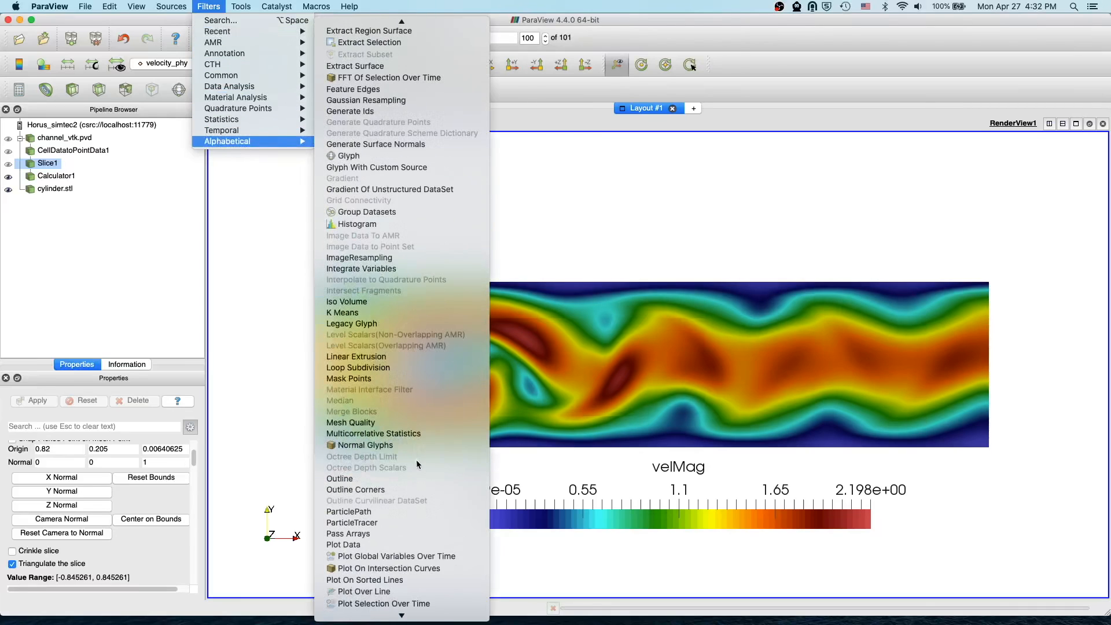
scroll(405, 509, "down", 5)
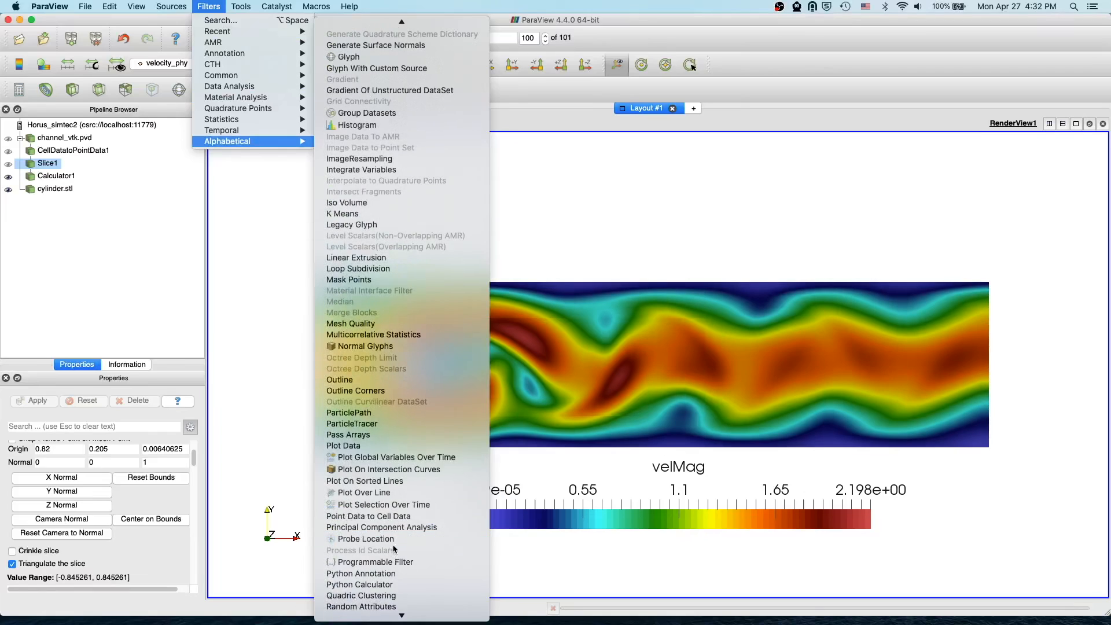
left_click(391, 588)
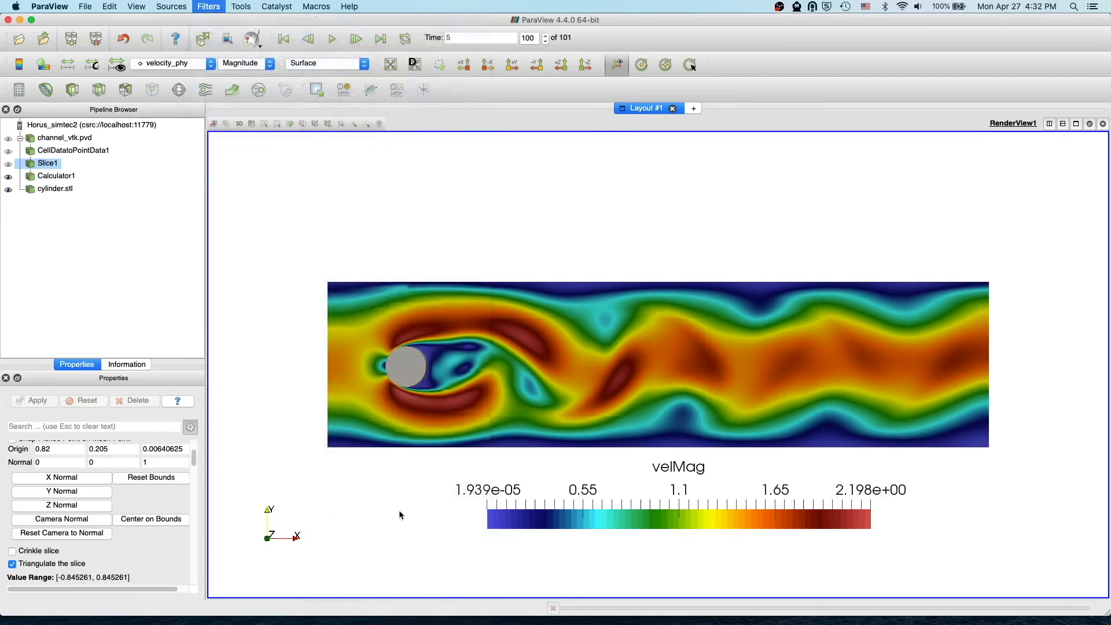
- Set the Python Calculator's expression to gradient(velocity_phy), name its array gradVel, and apply the filter
left_click(66, 177)
triple_click(92, 474)
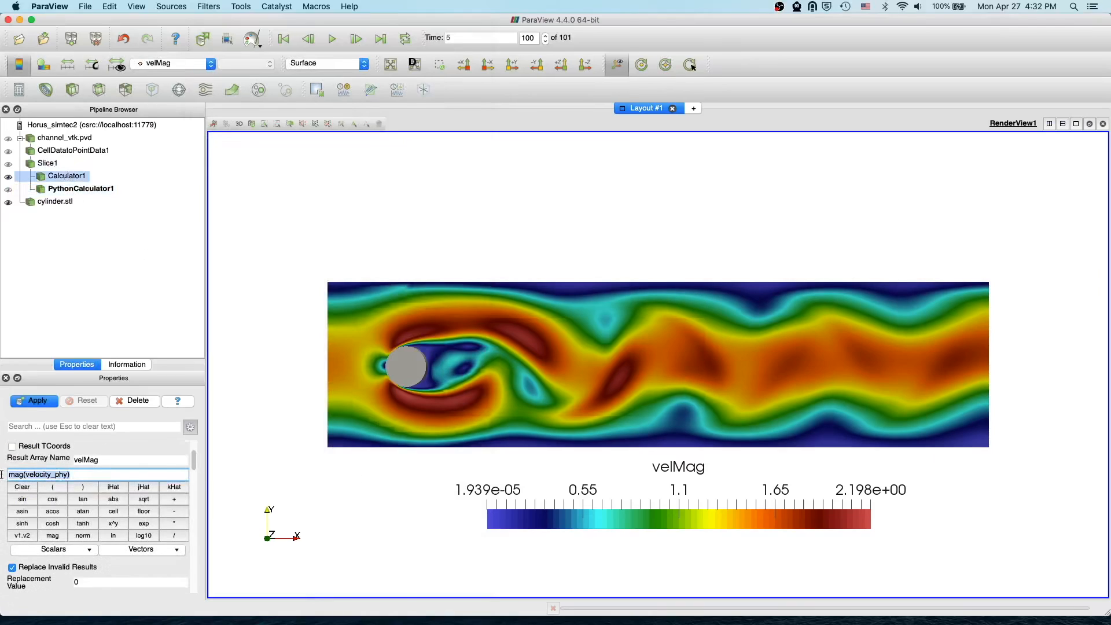
left_click(109, 193)
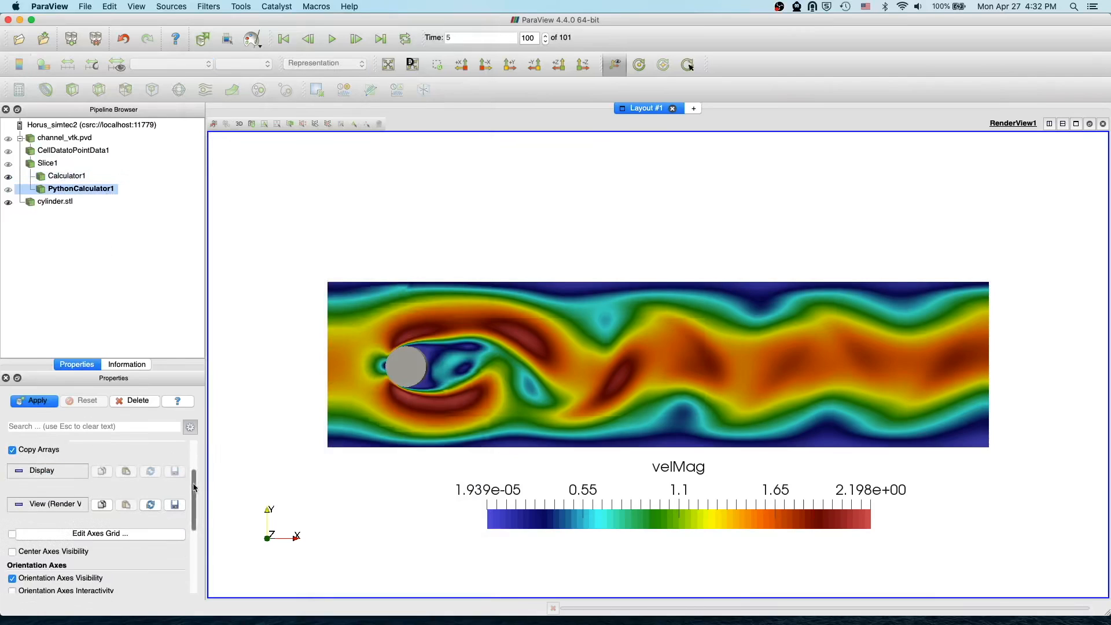
left_click_drag(194, 488, 194, 460)
left_click(124, 473)
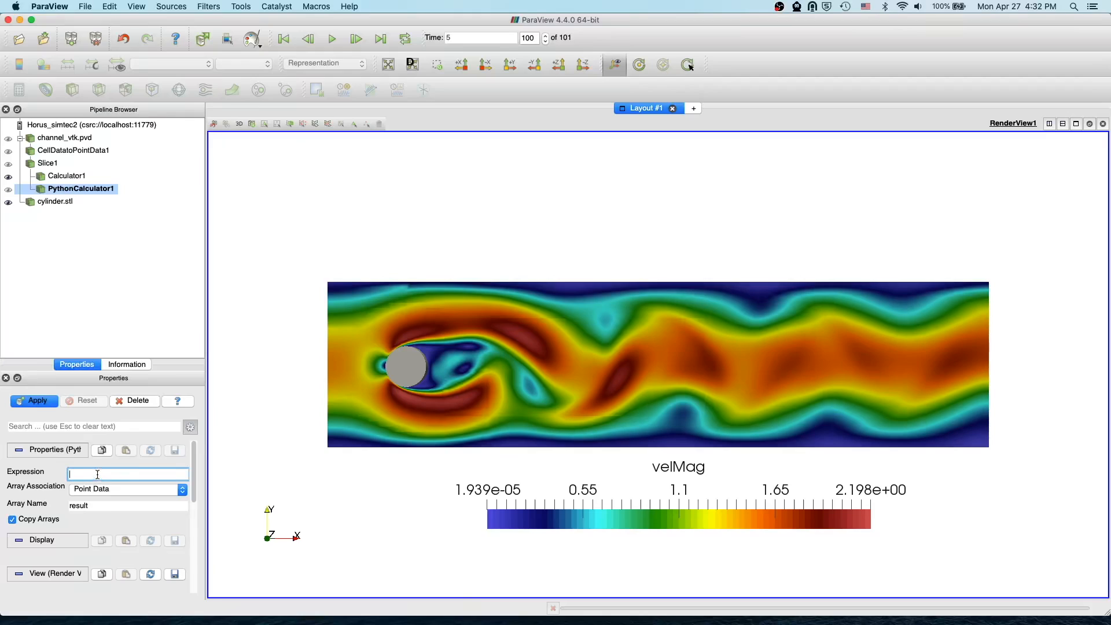
type("grade")
double_click(97, 506)
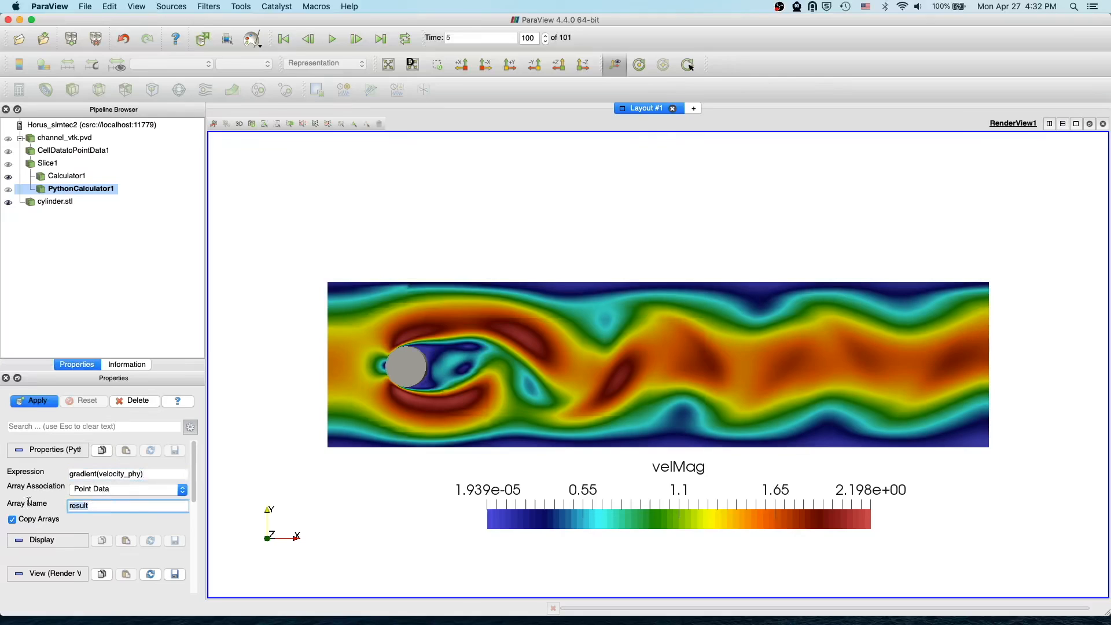
type("gradV")
left_click(49, 404)
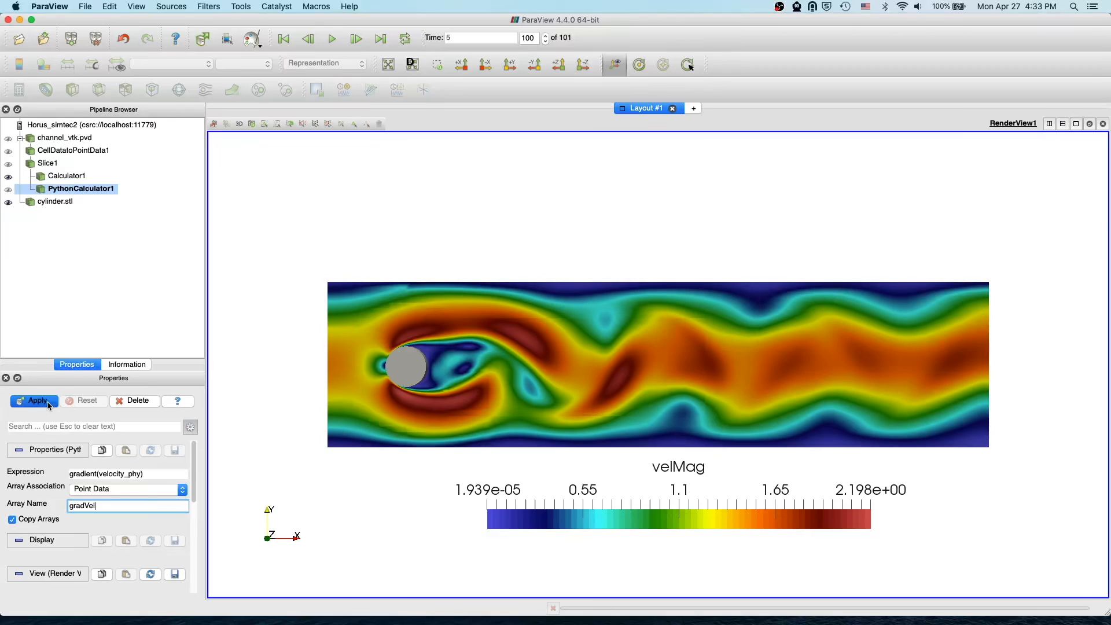
left_click(48, 403)
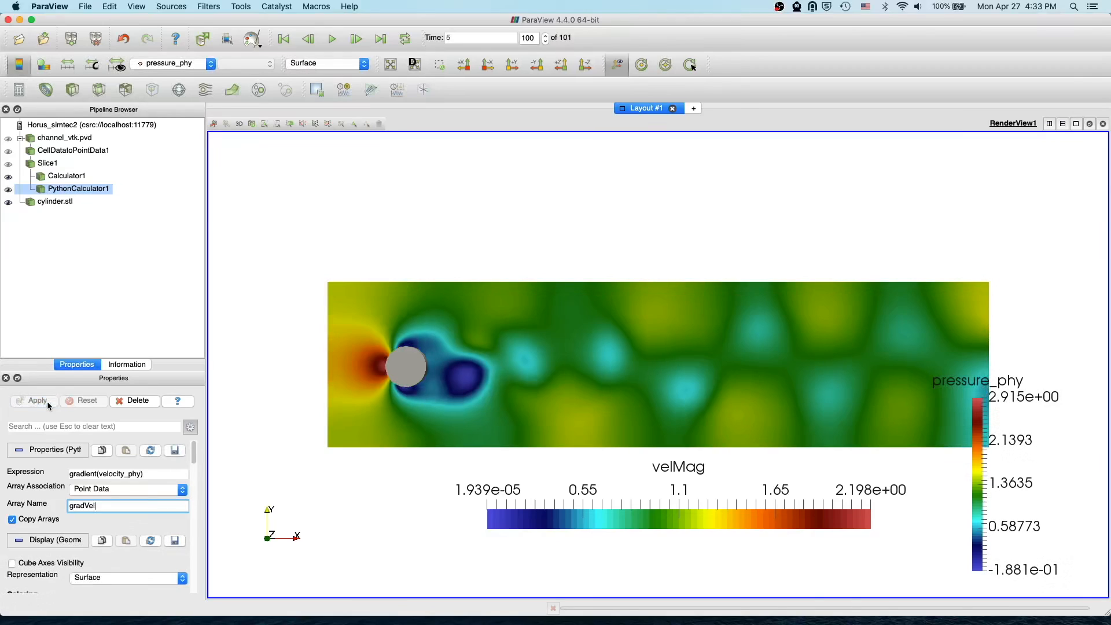
- Hide Calculator1, colour the Python Calculator output by gradVel, and place its legend horizontally below the slice
left_click(8, 176)
left_click(172, 64)
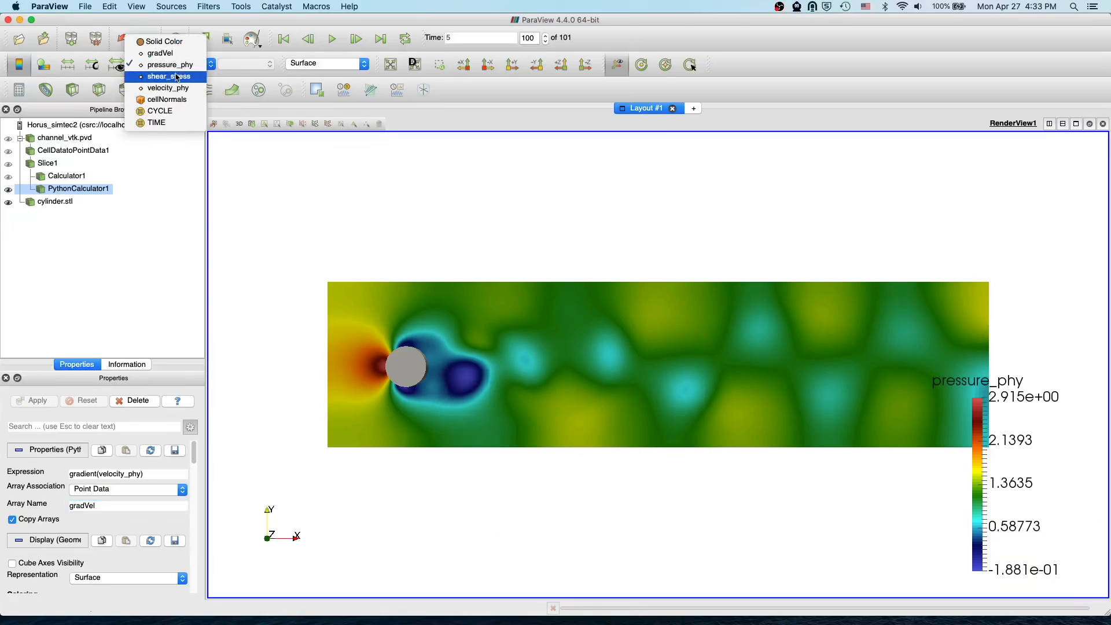
left_click(169, 53)
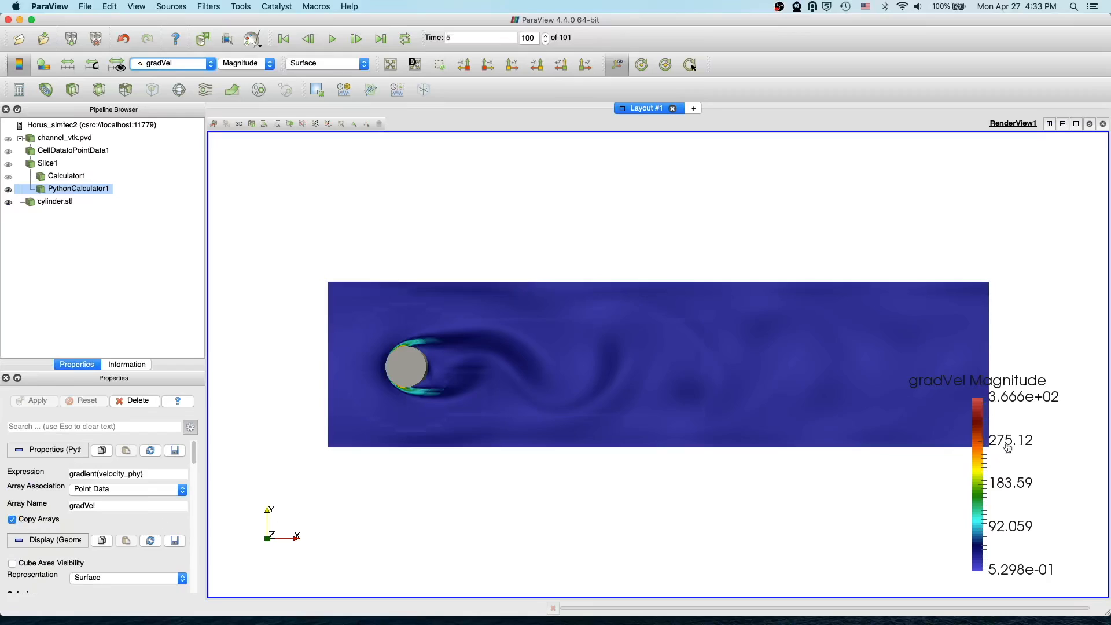
left_click_drag(972, 460, 618, 521)
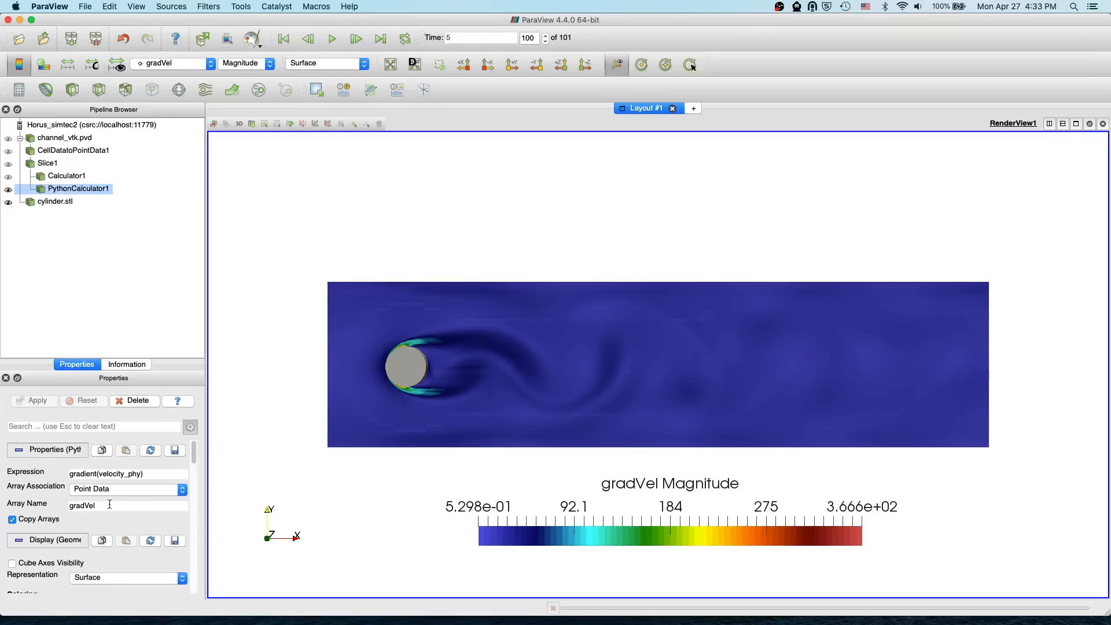
- Colour the slice by gradVel component 0, switch to component 1, and reapply the Python Calculator with Copy Arrays enabled
left_click(12, 520)
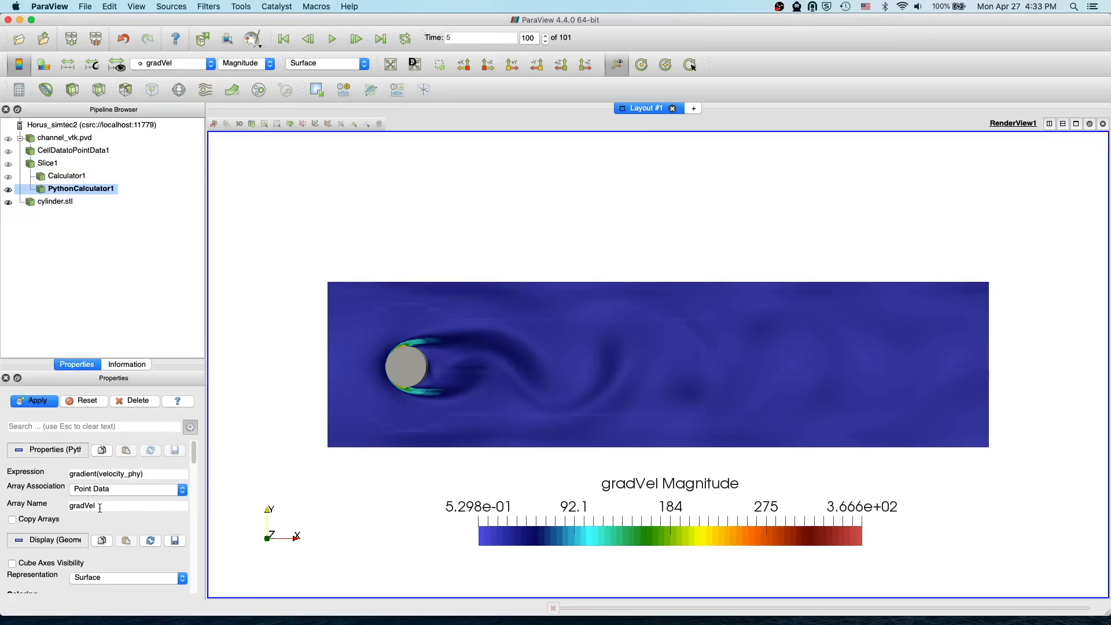
left_click(30, 520)
left_click(229, 64)
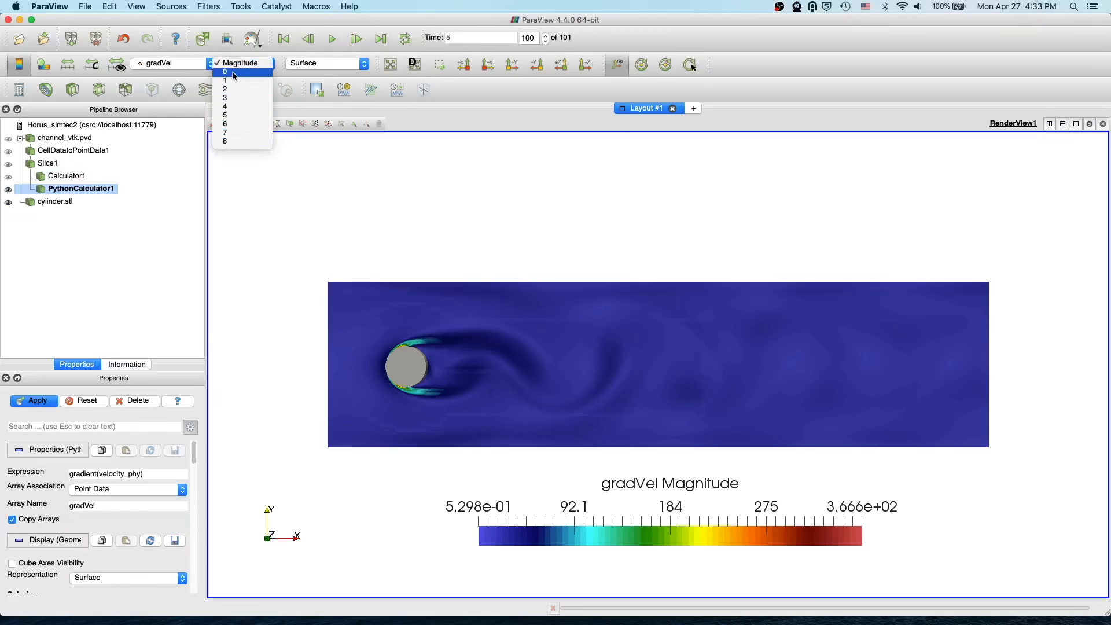
left_click(235, 73)
left_click(239, 66)
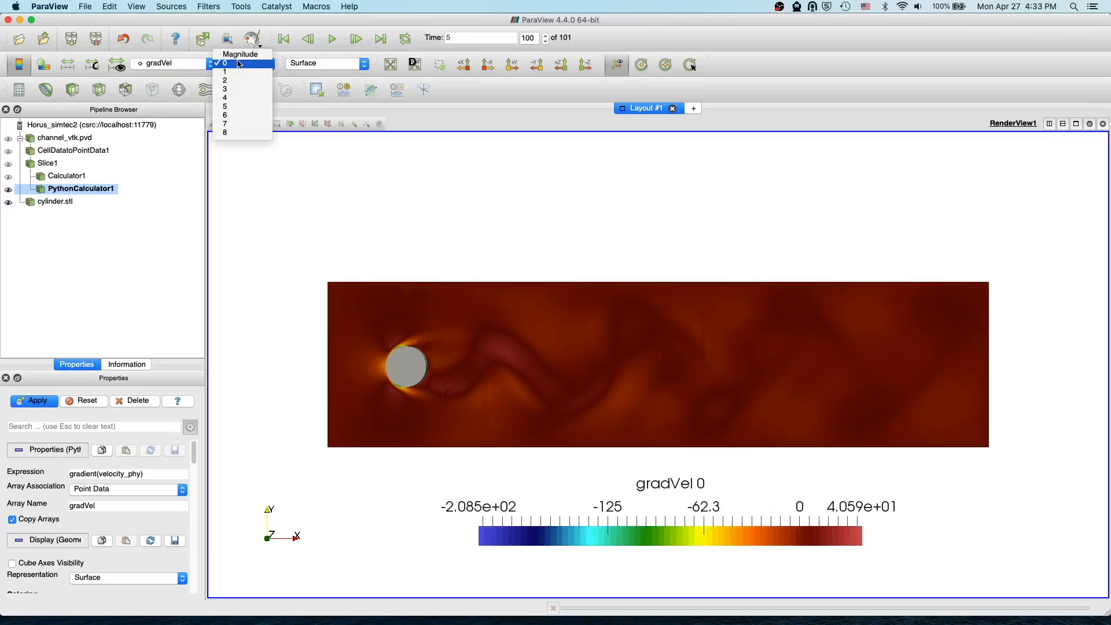
left_click(235, 72)
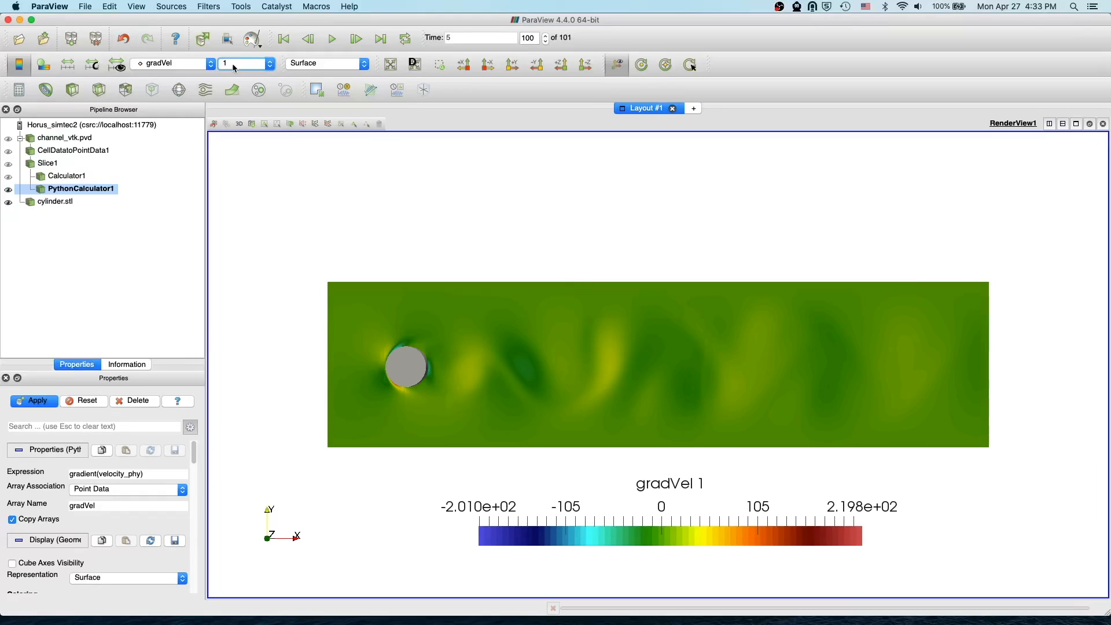
left_click(36, 403)
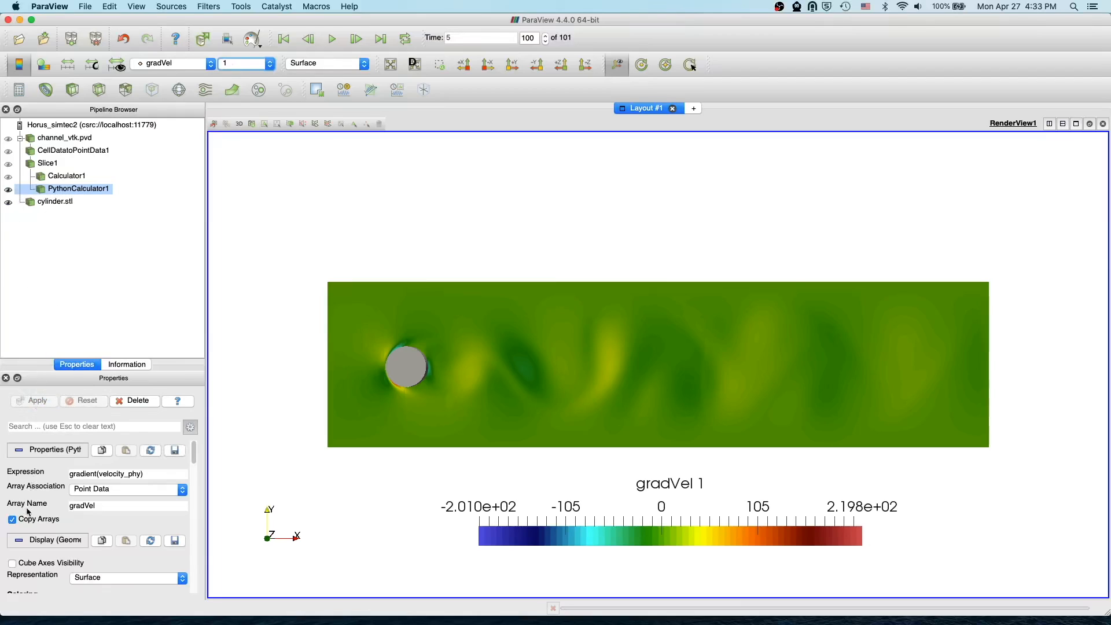
- Add a second Python Calculator filter to Slice1
left_click(40, 164)
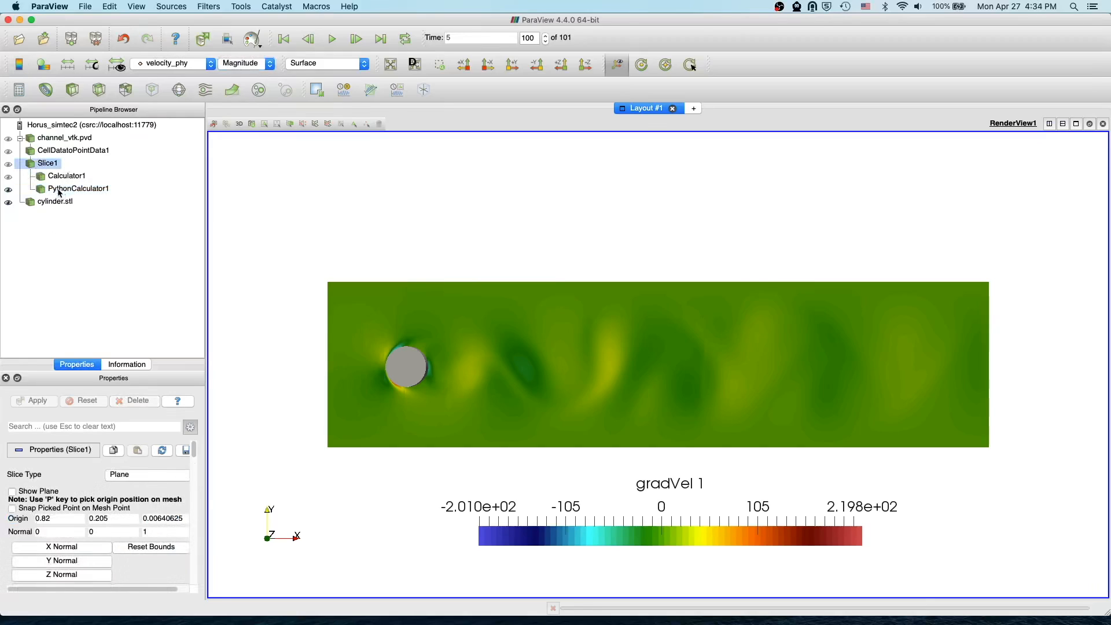
left_click(208, 6)
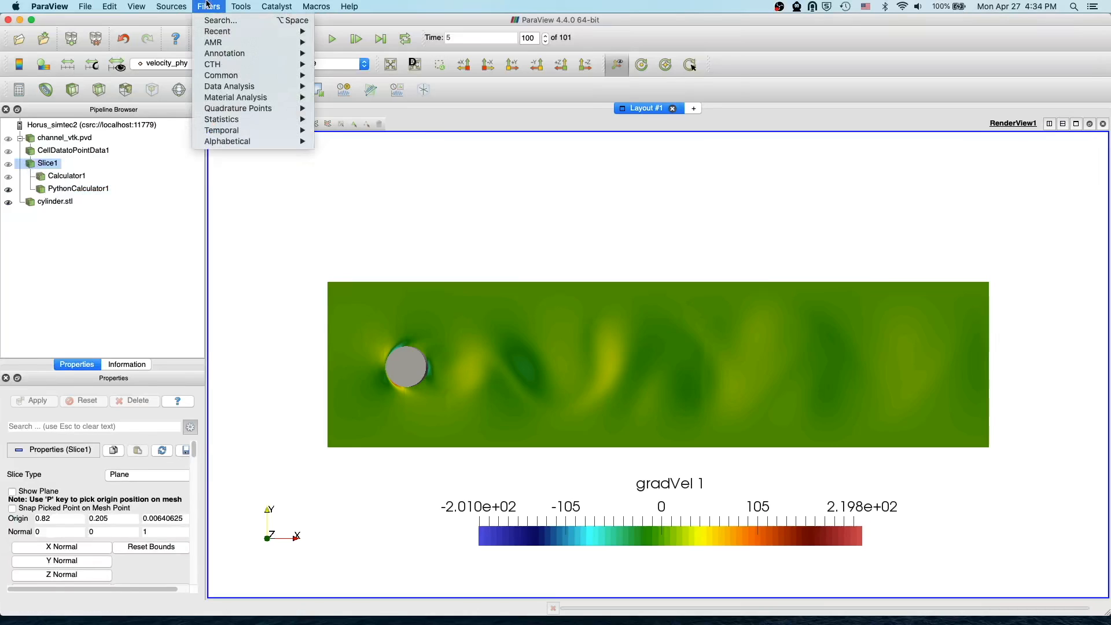
mouse_move(249, 32)
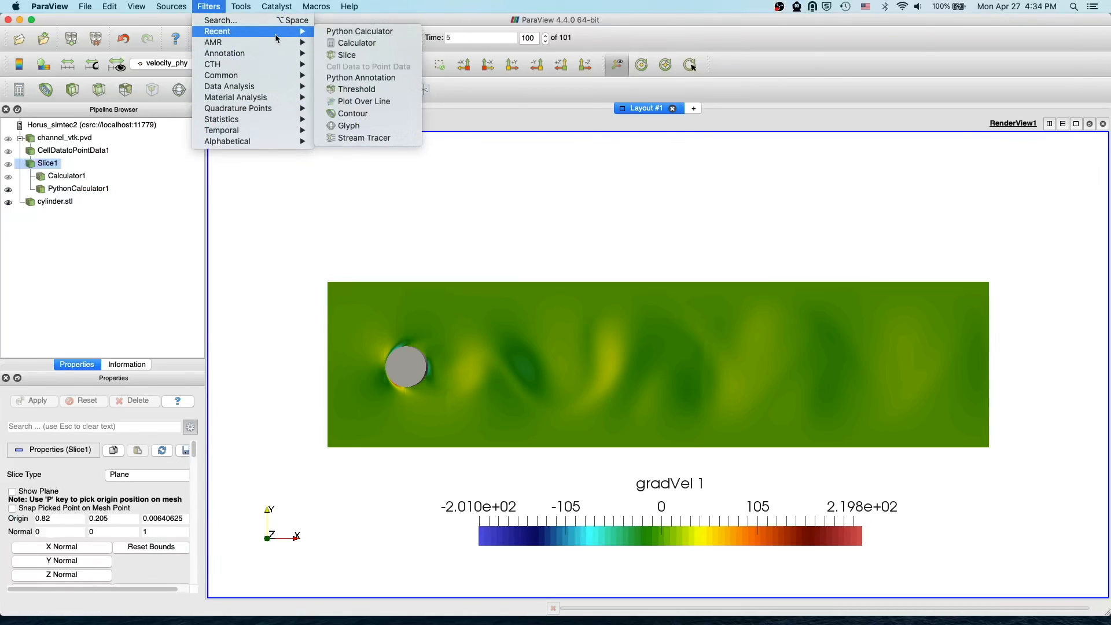
left_click(347, 35)
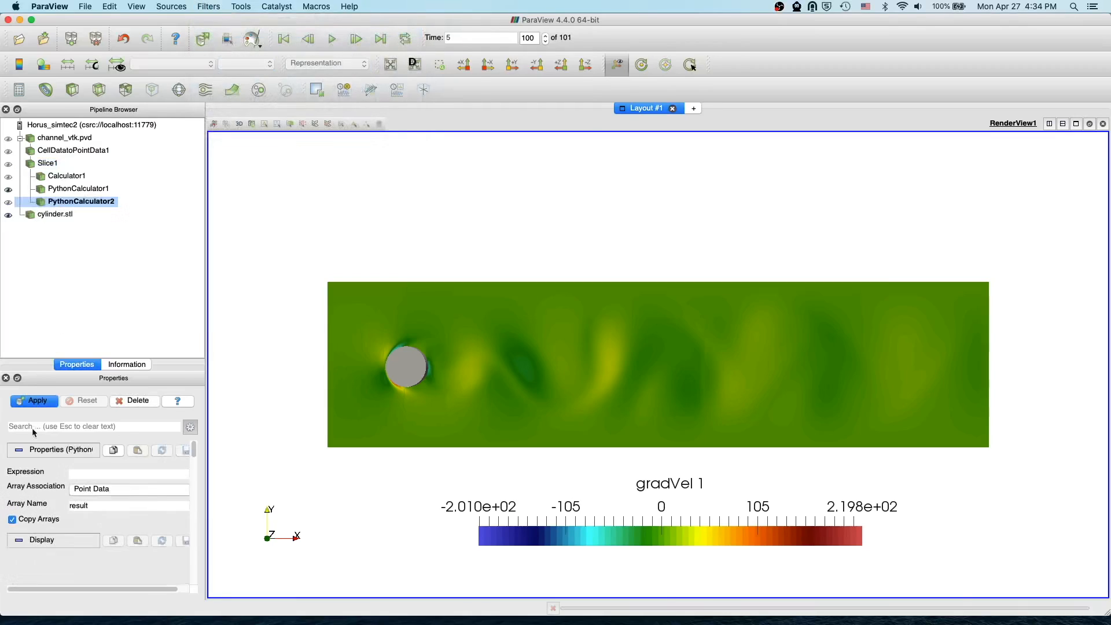
- Apply the new Python Calculator with expression curl(velocity_phy) and Copy Arrays disabled, and hide PythonCalculator1
left_click(117, 475)
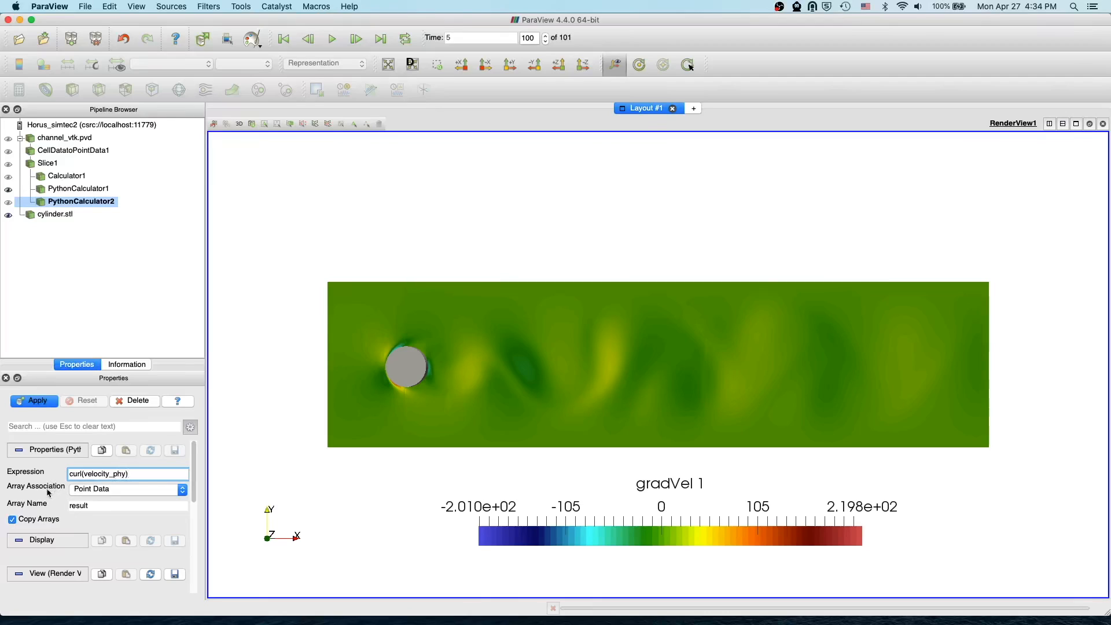
left_click(21, 520)
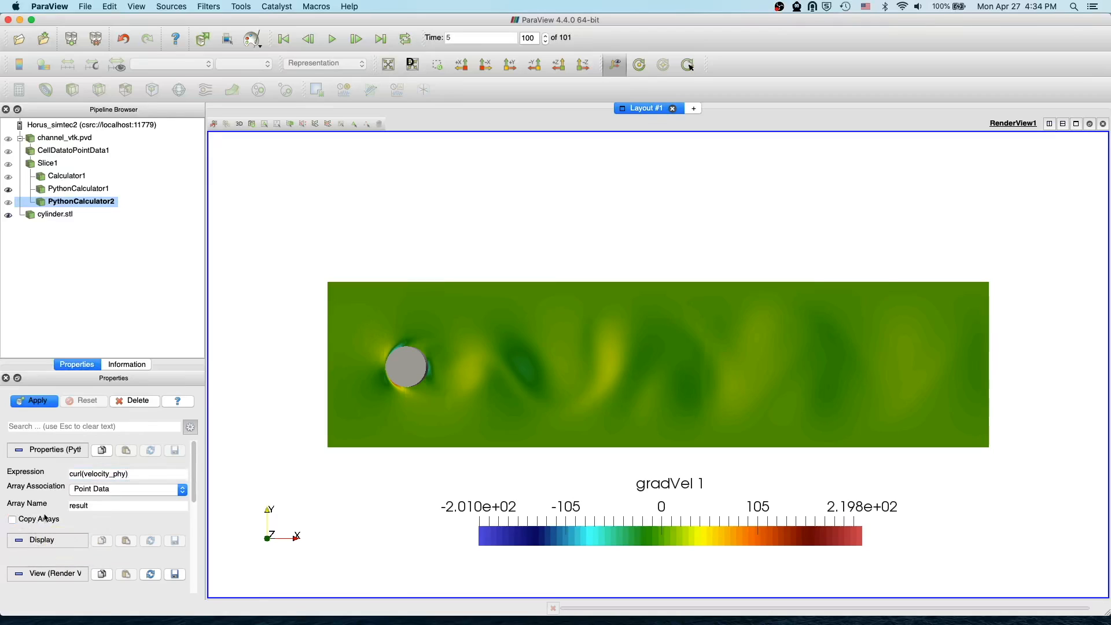
left_click(40, 407)
left_click(11, 191)
- Name the curl result array vorticity and reapply the Python Calculator
left_click(194, 63)
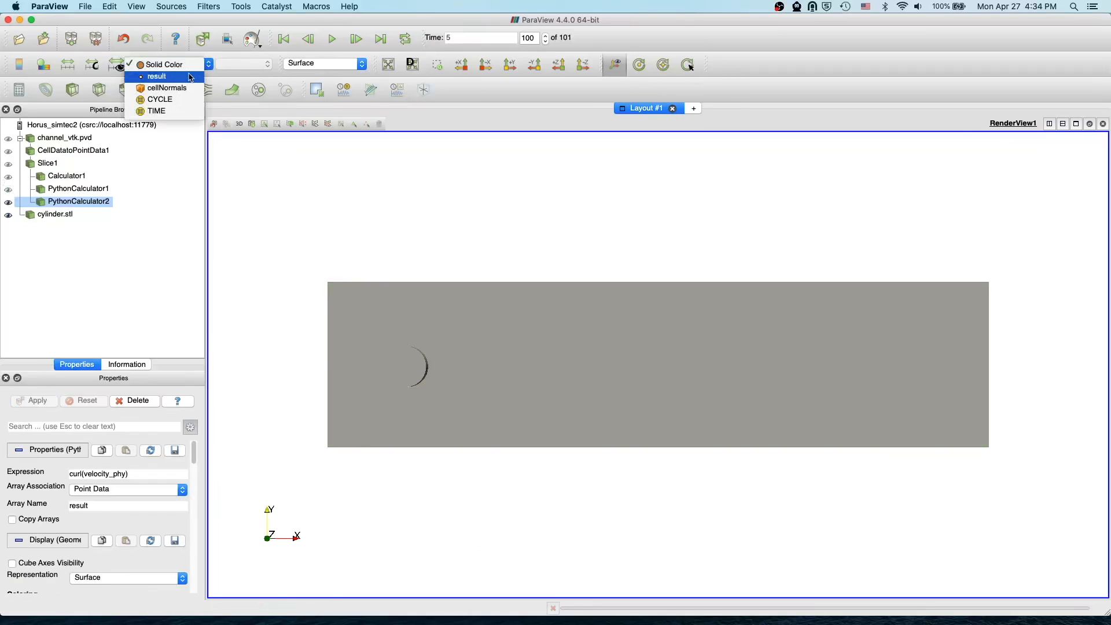
double_click(93, 506)
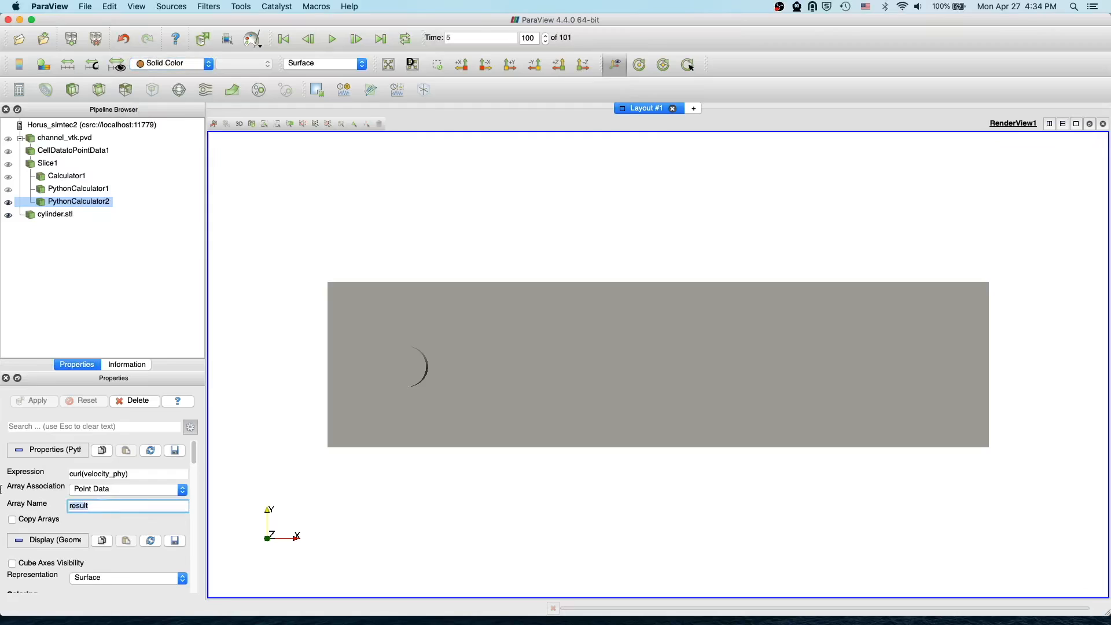
type("vorticity")
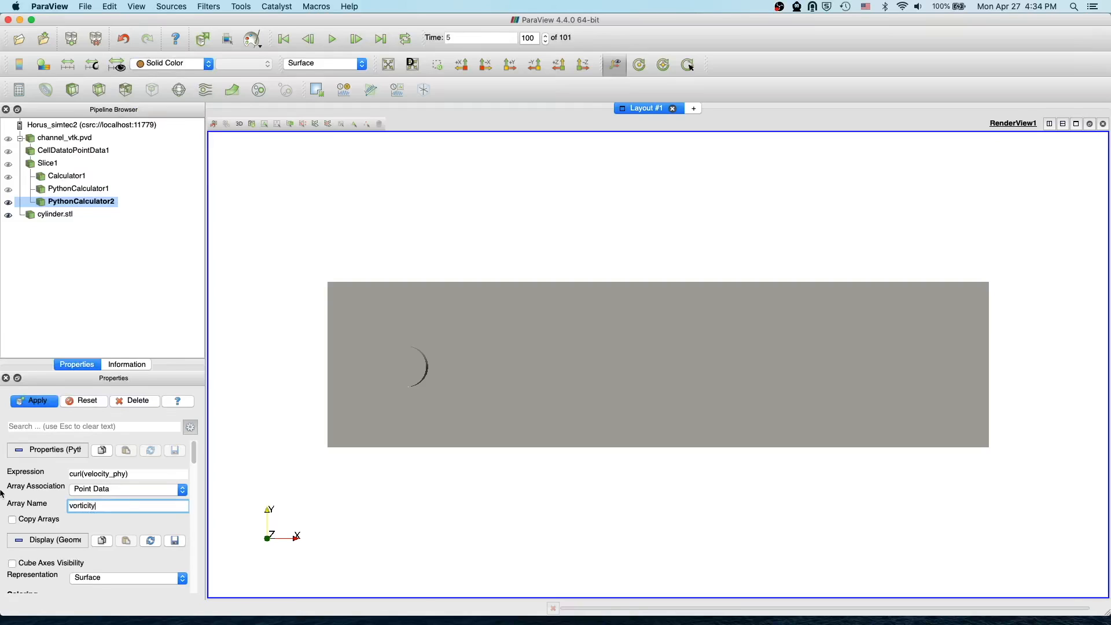
left_click(50, 406)
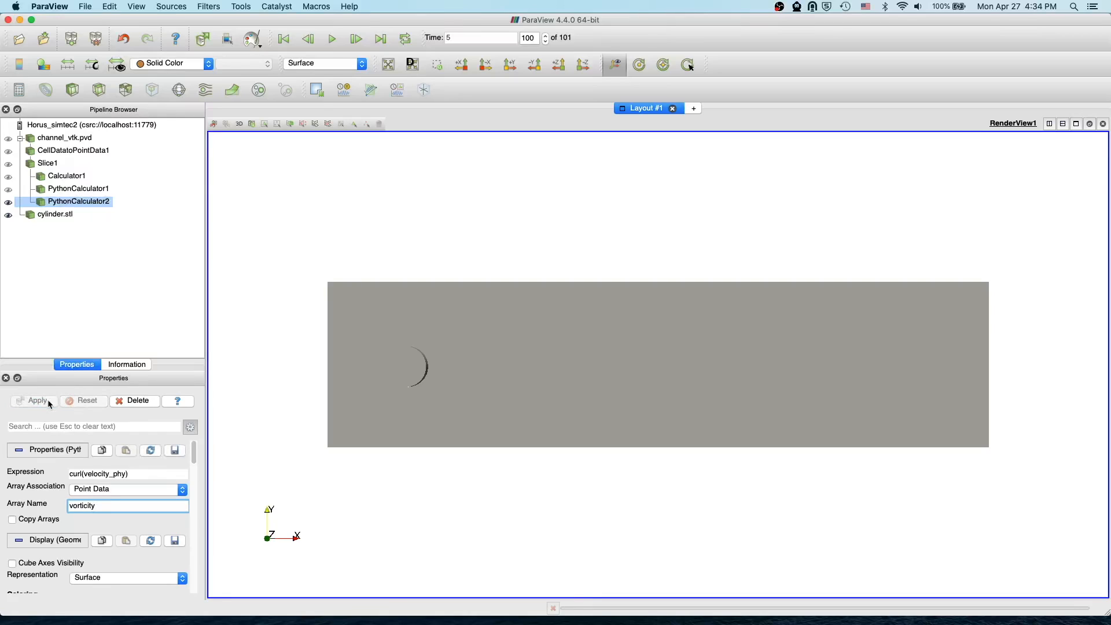
- Colour the PythonCalculator2 output by the Z component of vorticity
left_click(191, 62)
left_click(183, 77)
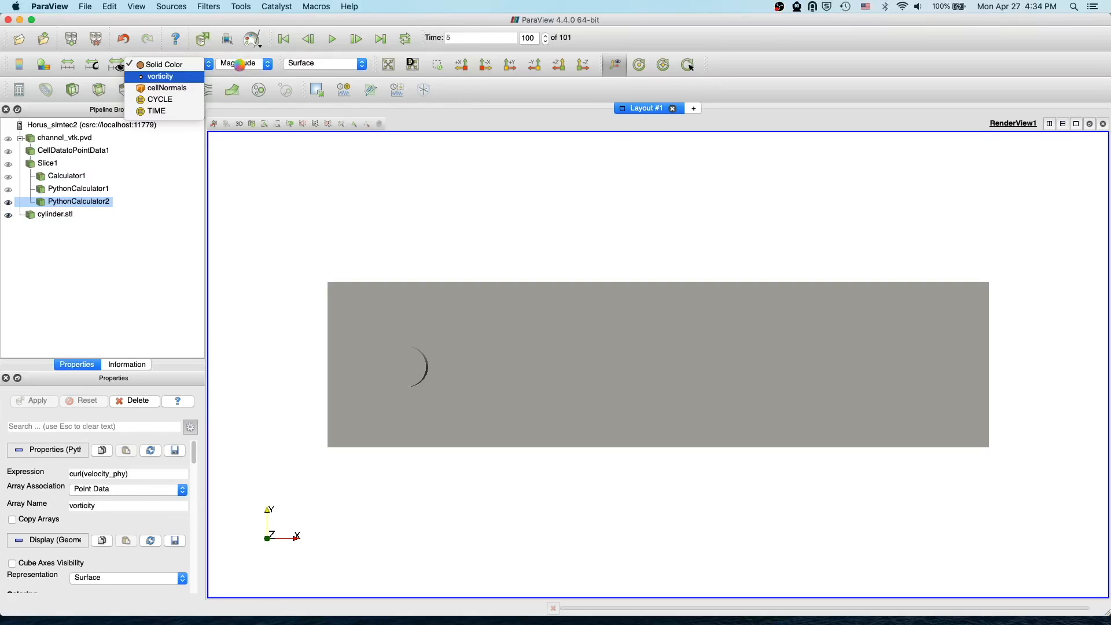
left_click(241, 64)
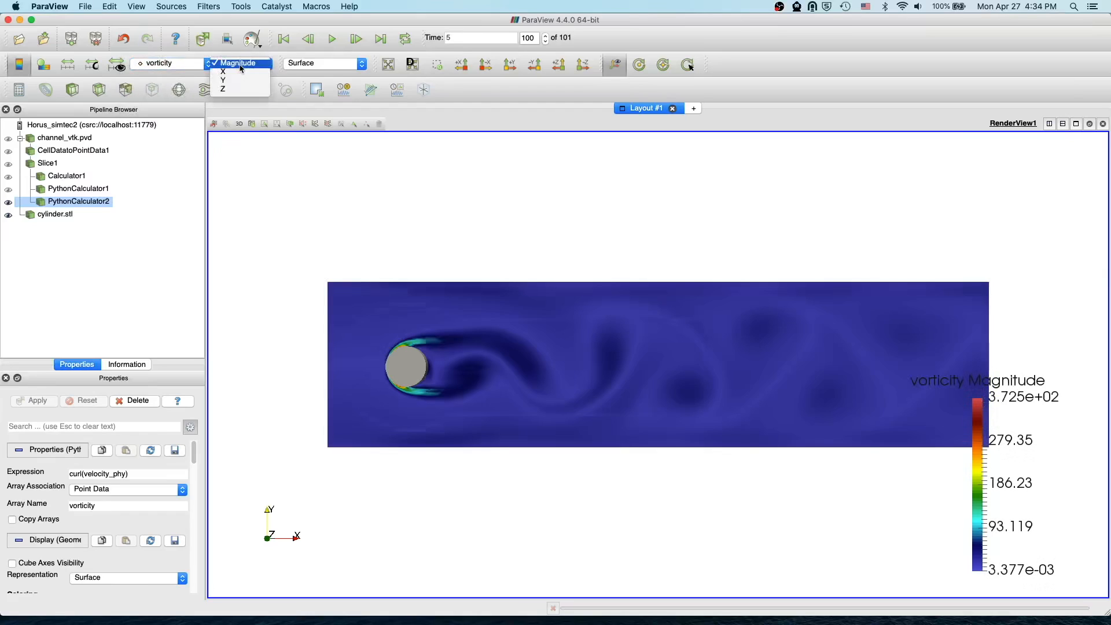
left_click(242, 90)
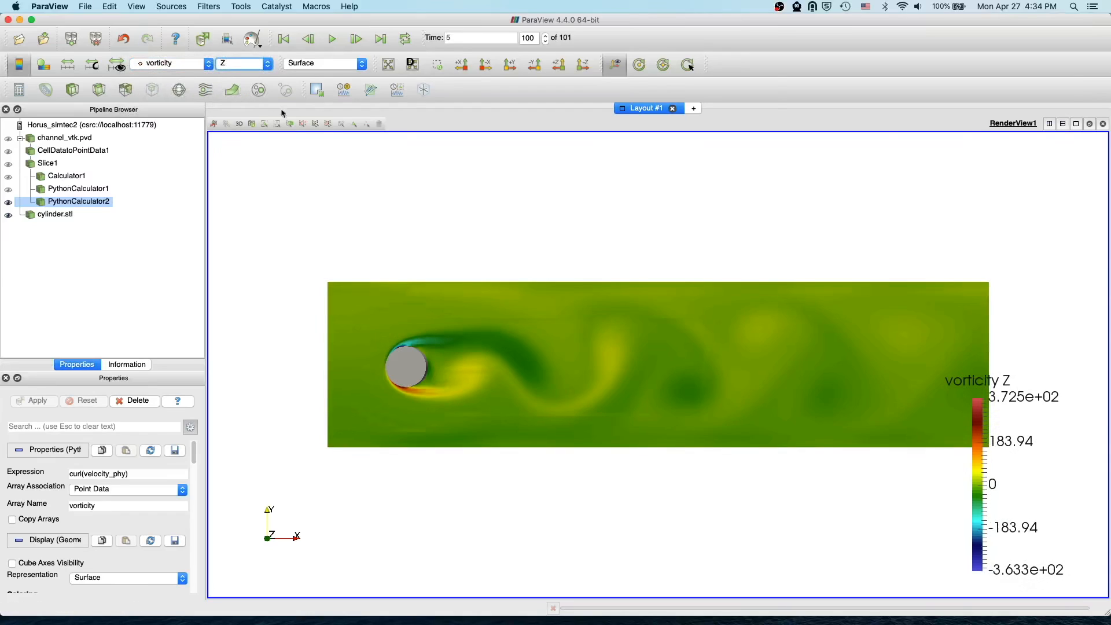
- Rescale the vorticity Z colour range to -100 to 100 and place its legend horizontally below the slice
left_click(92, 65)
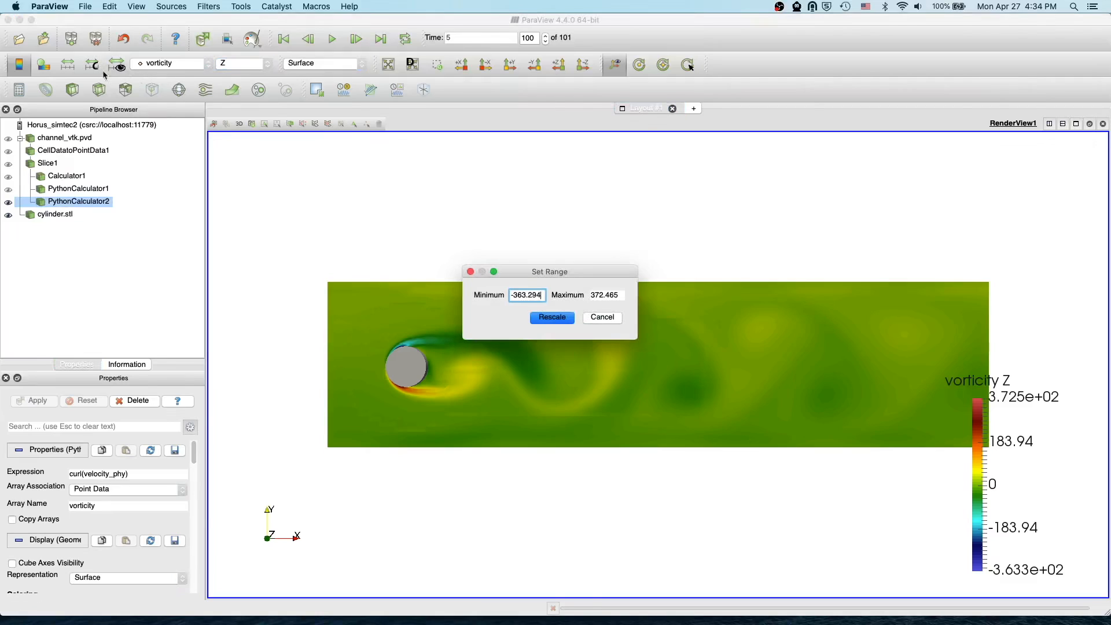
triple_click(513, 295)
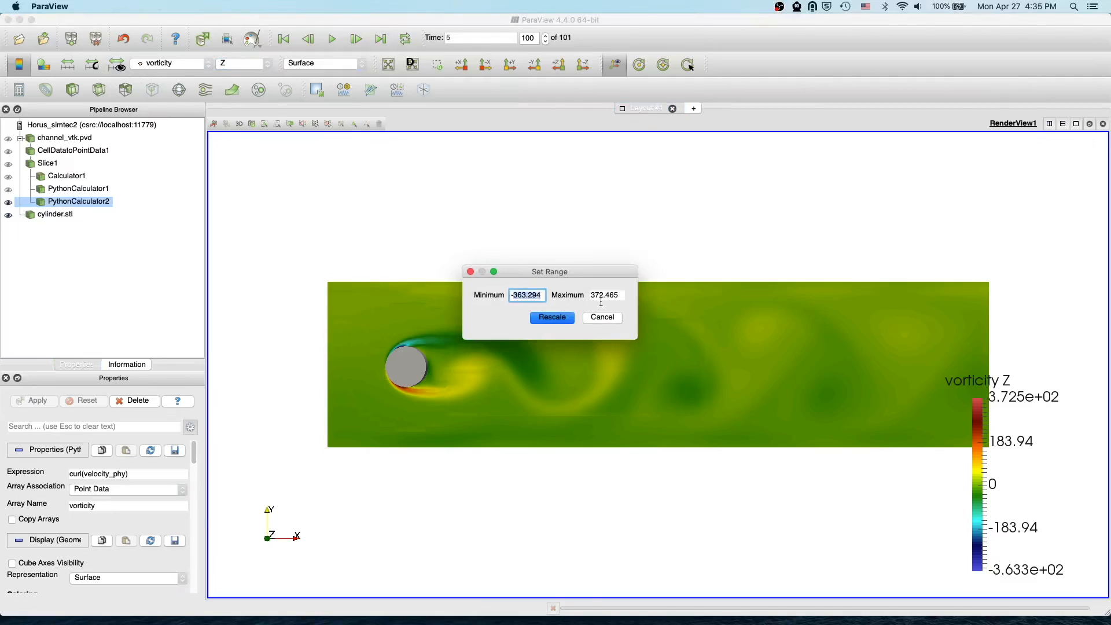
type("-100")
key("Tab")
type("100")
key("Return")
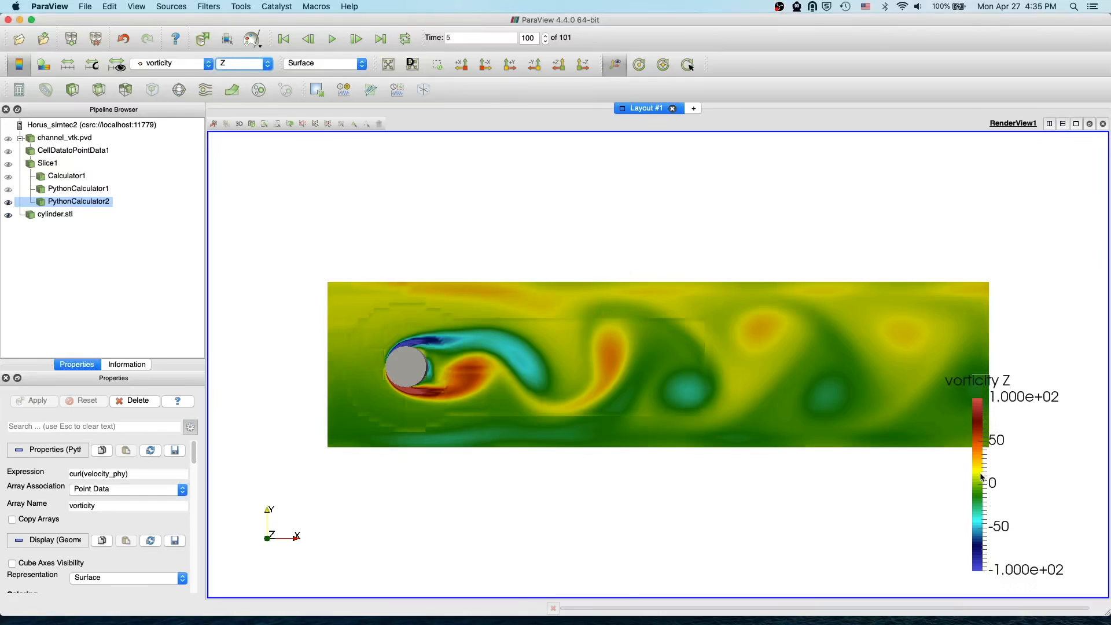
left_click_drag(982, 477, 611, 495)
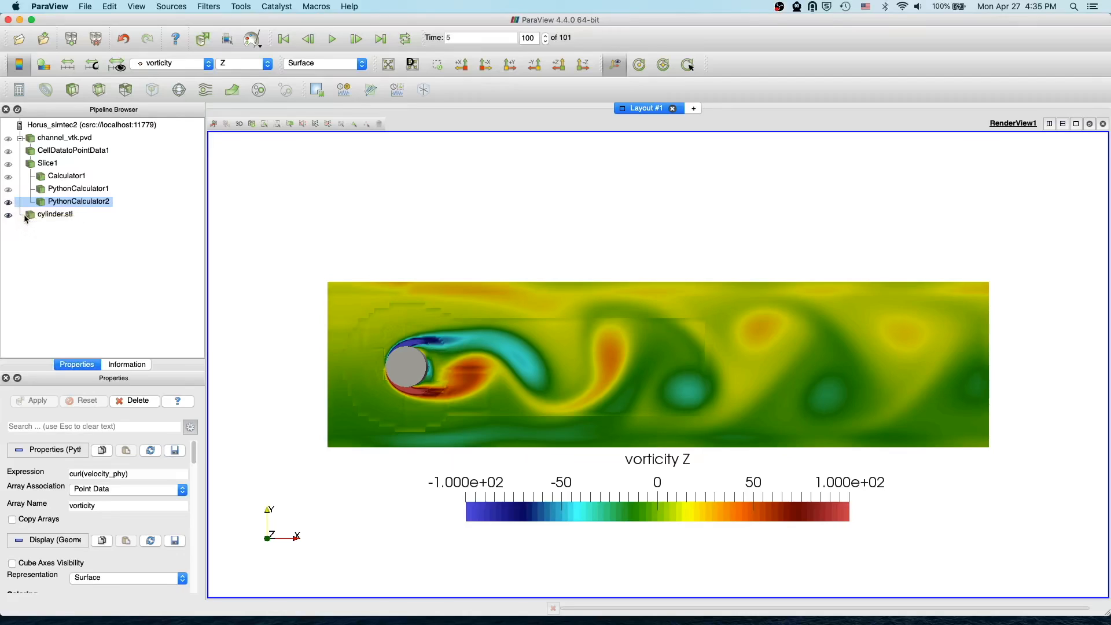
- Add a Gradient Of Unstructured DataSet filter to Slice1
left_click(47, 163)
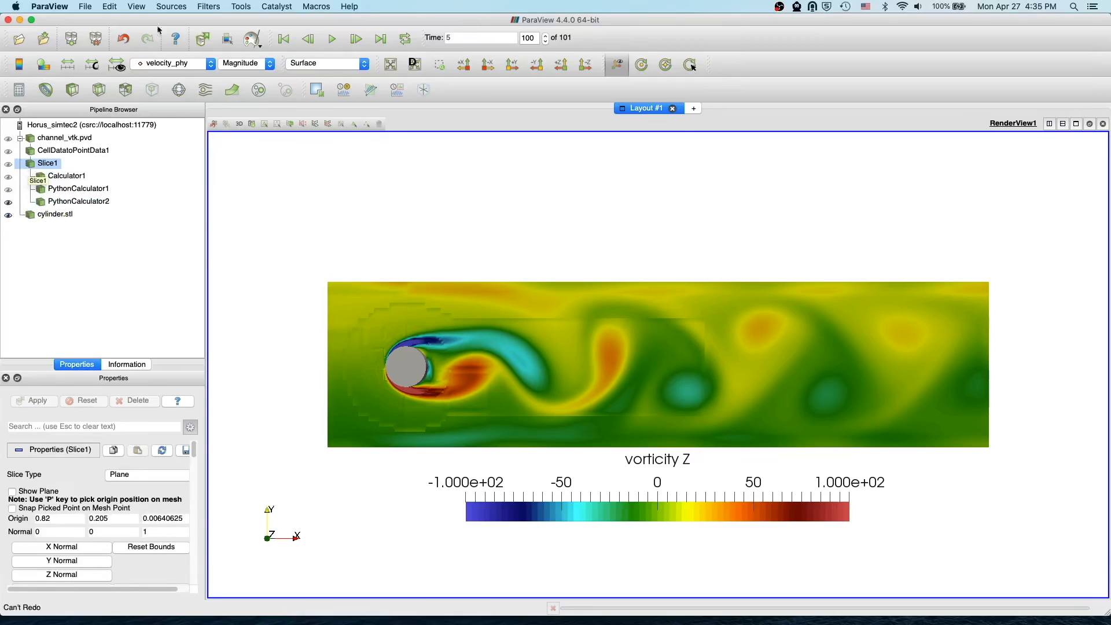
left_click(205, 6)
mouse_move(255, 141)
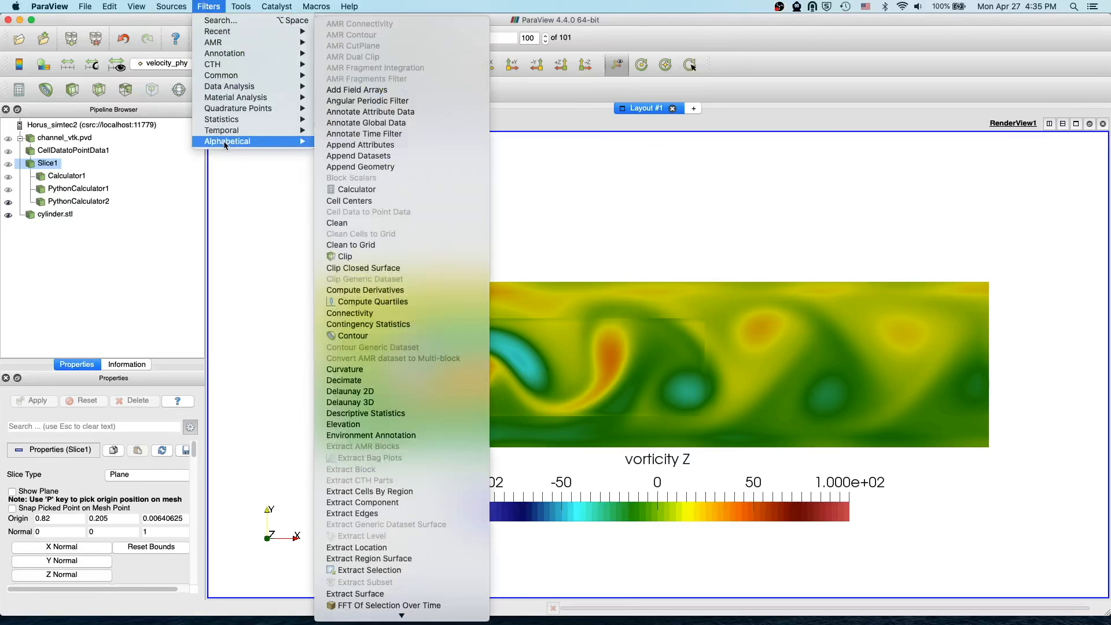
scroll(440, 397, "down", 15)
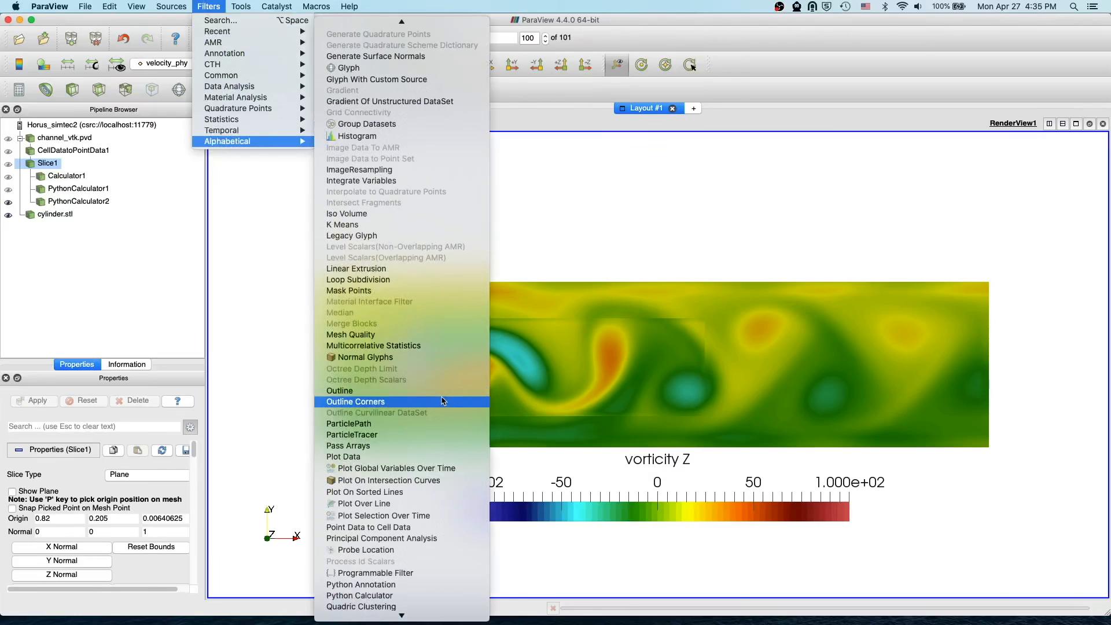
scroll(441, 395, "up", 5)
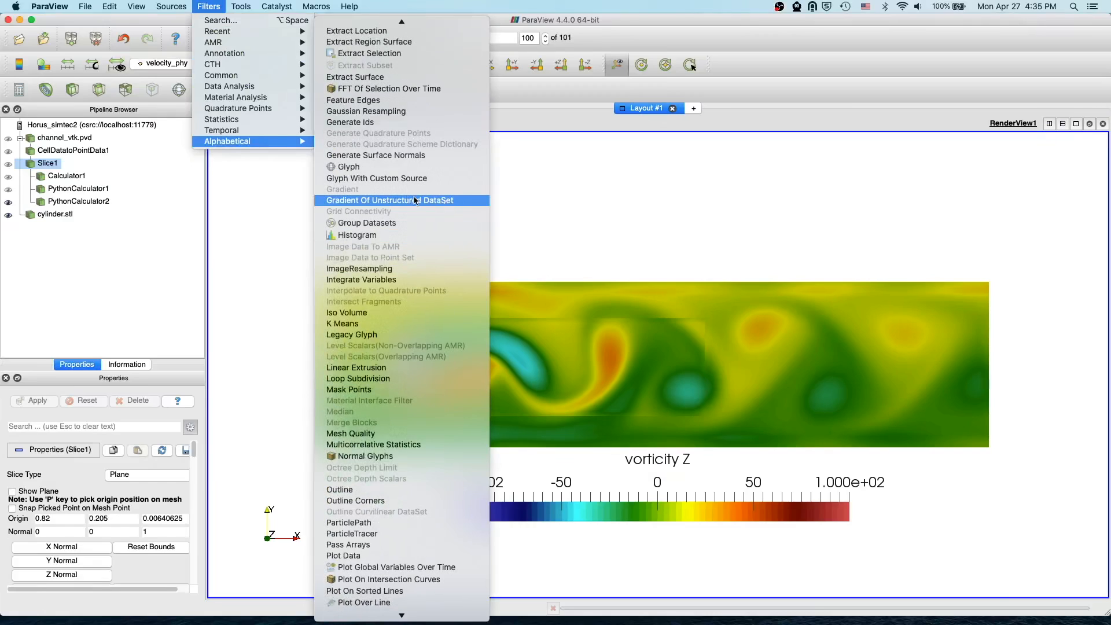
left_click(405, 202)
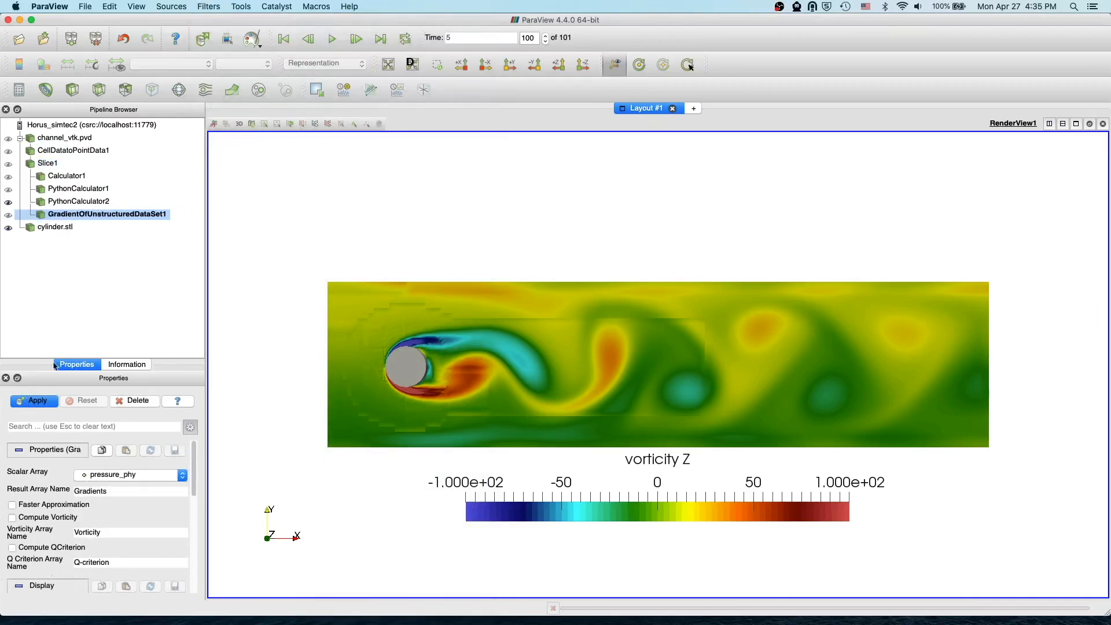
- Apply the gradient filter to velocity_phy with Compute Vorticity enabled and the vorticity array named Vorticity_2, and hide PythonCalculator2
left_click(163, 477)
left_click(146, 499)
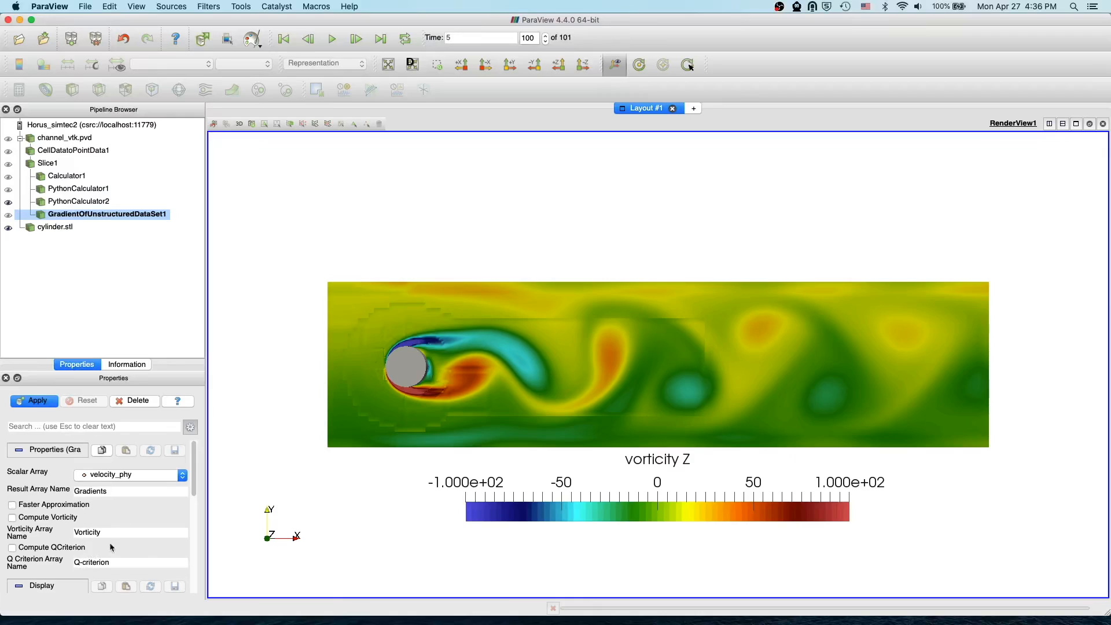
scroll(107, 538, "down", 3)
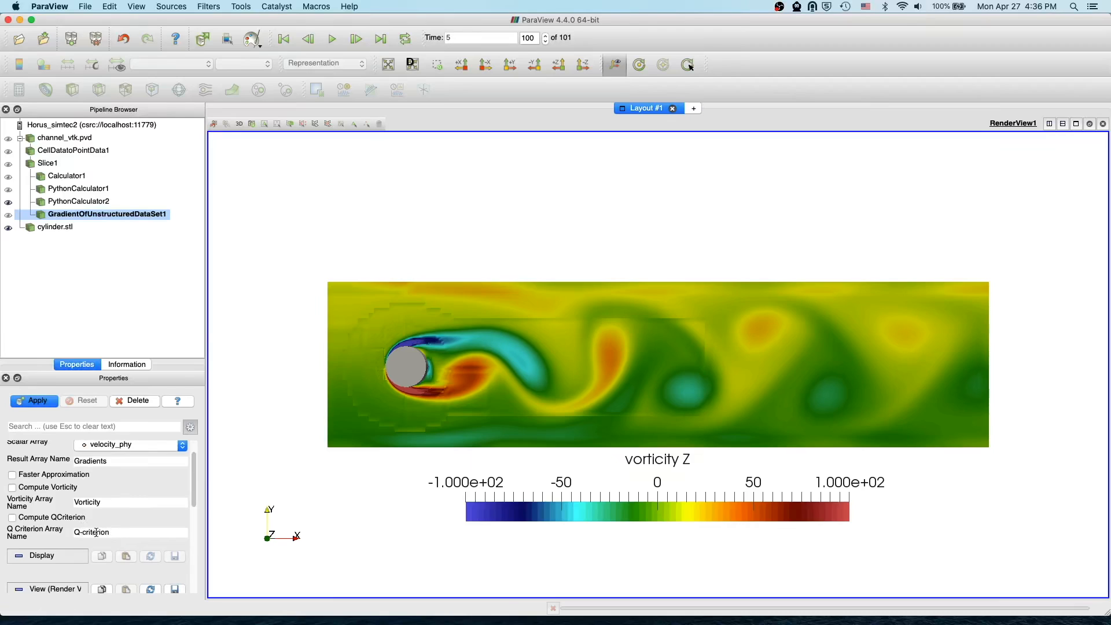
left_click_drag(116, 532, 74, 528)
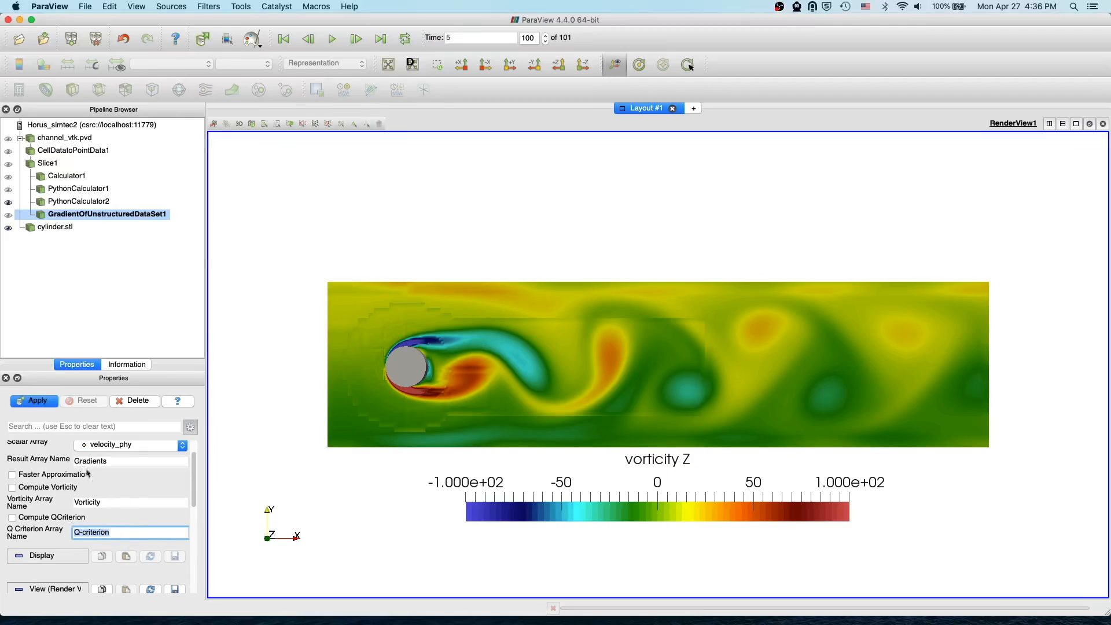
left_click(37, 489)
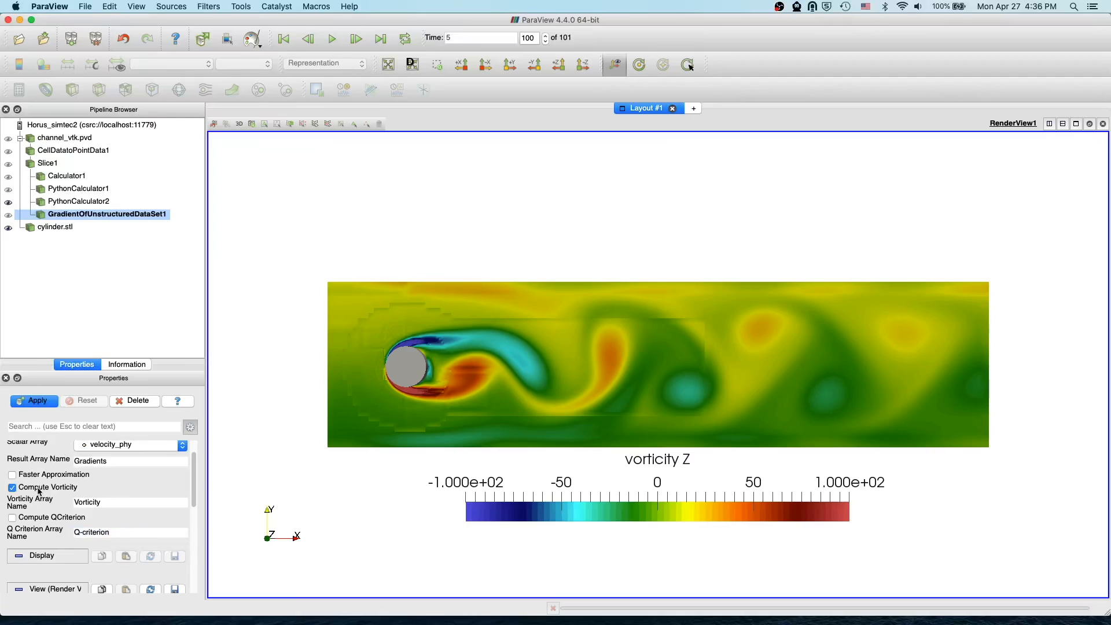
left_click(125, 499)
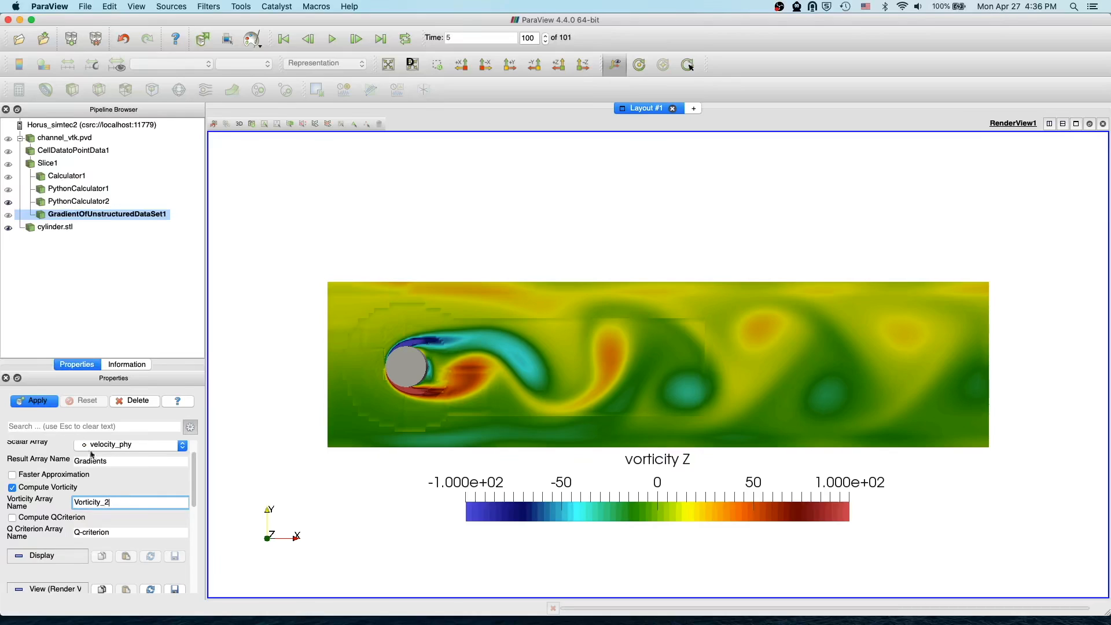
left_click(37, 403)
left_click(8, 202)
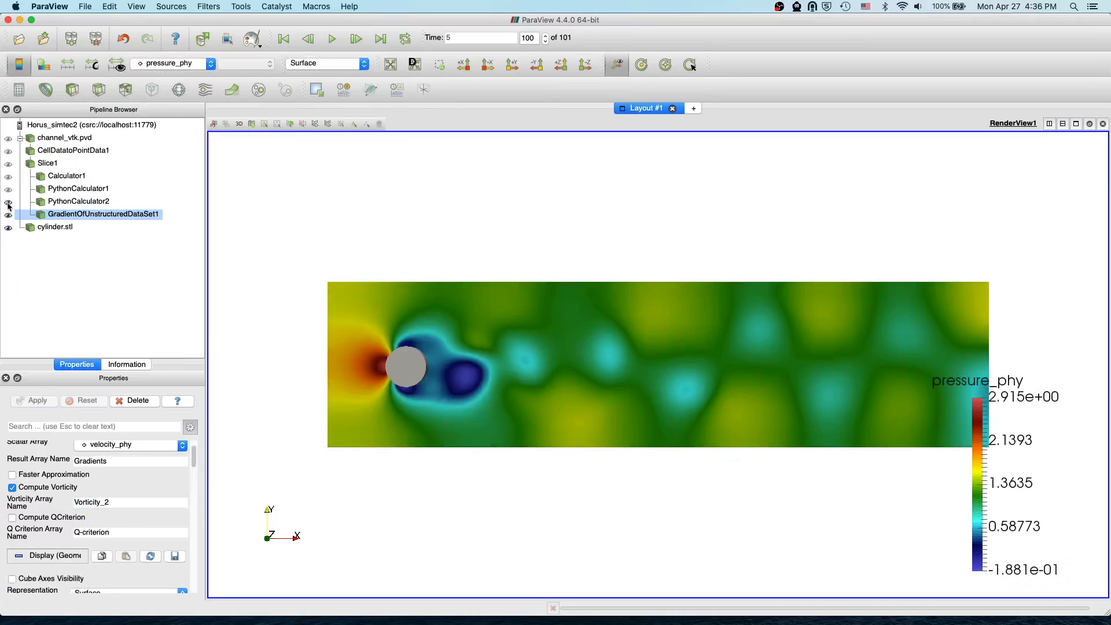
- Place the pressure_phy legend horizontally below the slice
left_click(197, 65)
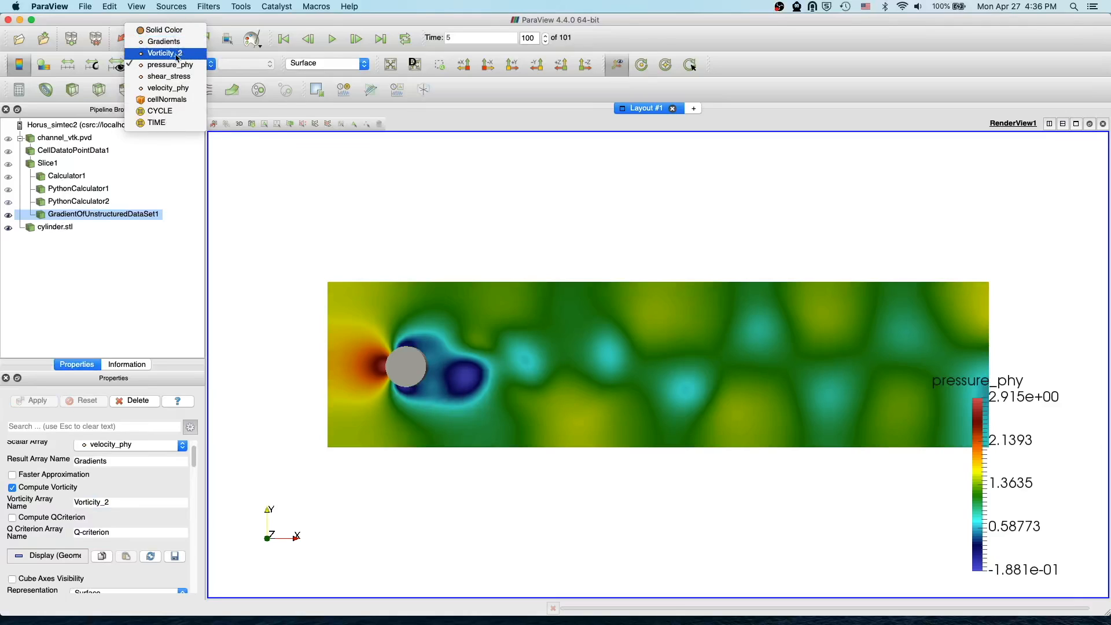
left_click(197, 463)
scroll(195, 456, "up", 2)
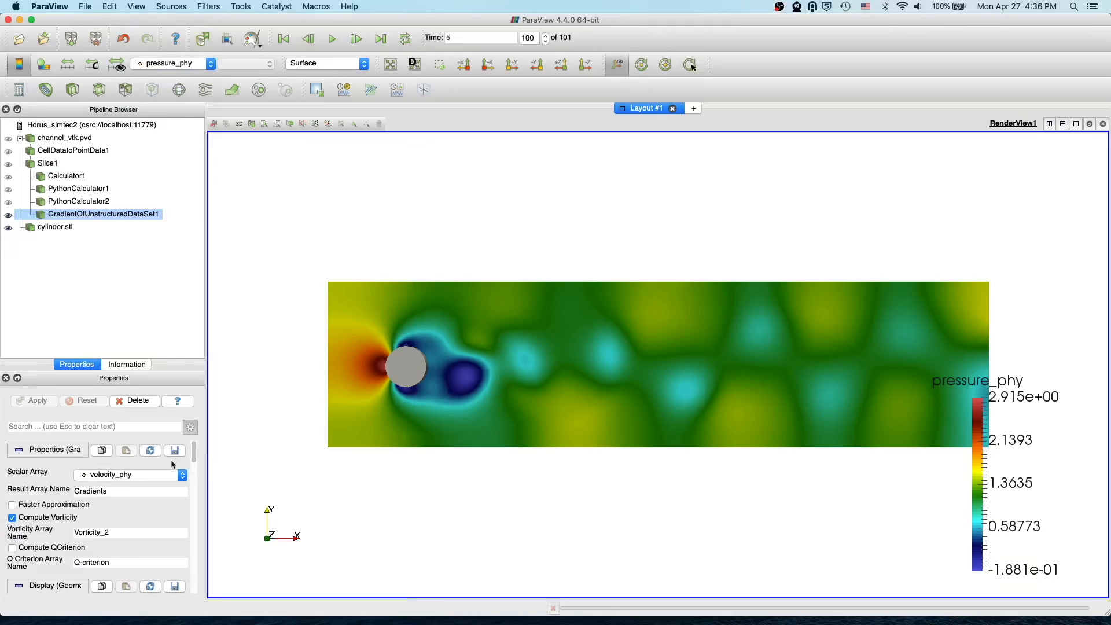
scroll(195, 459, "down", 2)
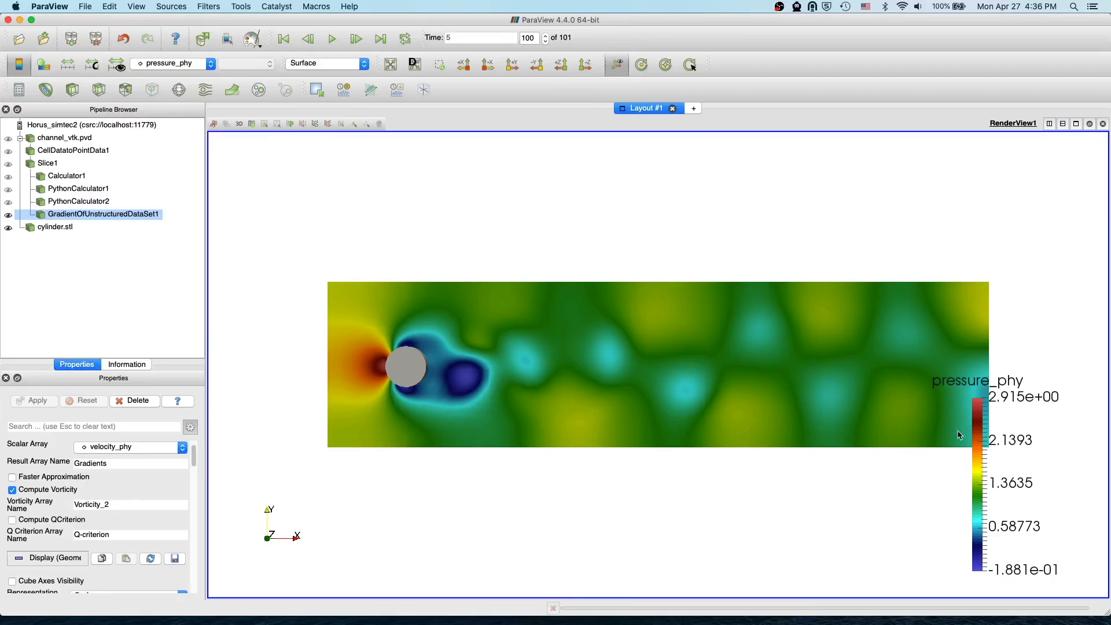
left_click_drag(959, 435, 572, 488)
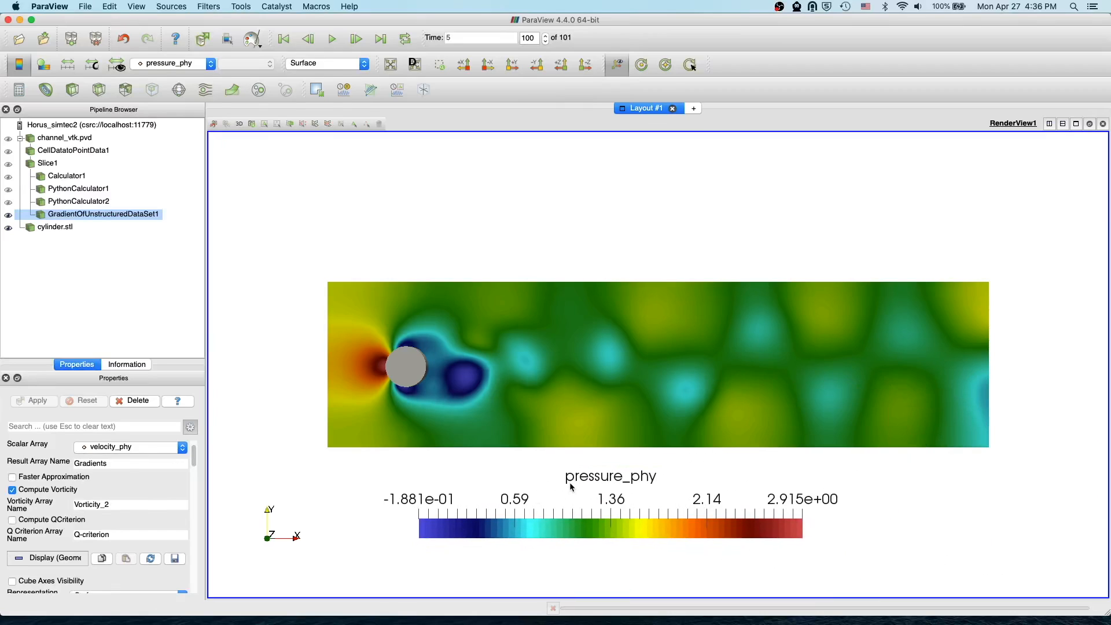